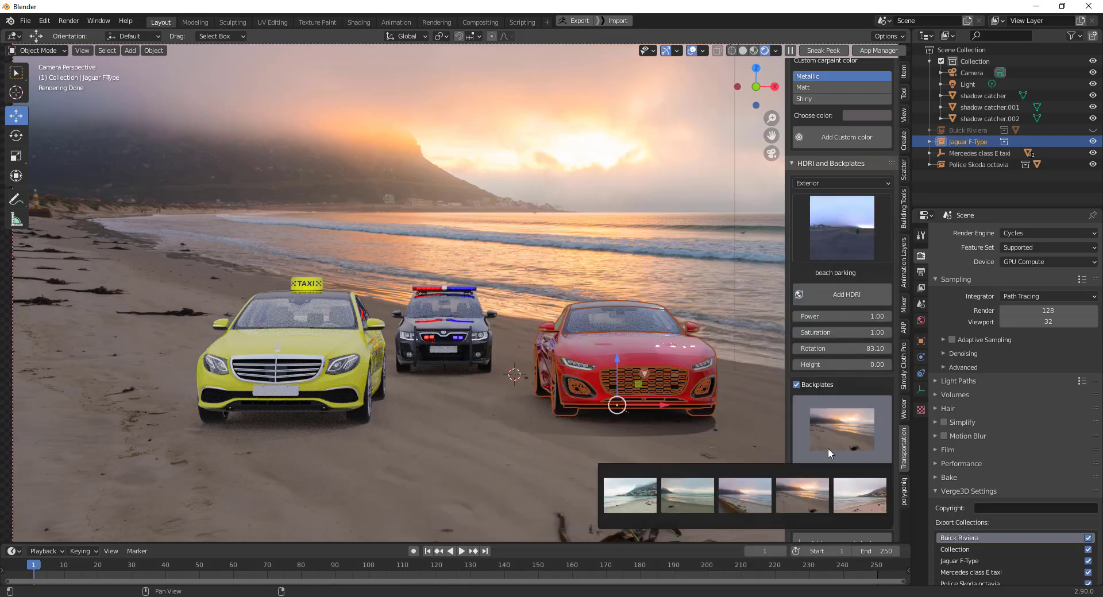
Step: Try the parking-lot and then the town street backplates behind the cars
click(849, 436)
click(749, 498)
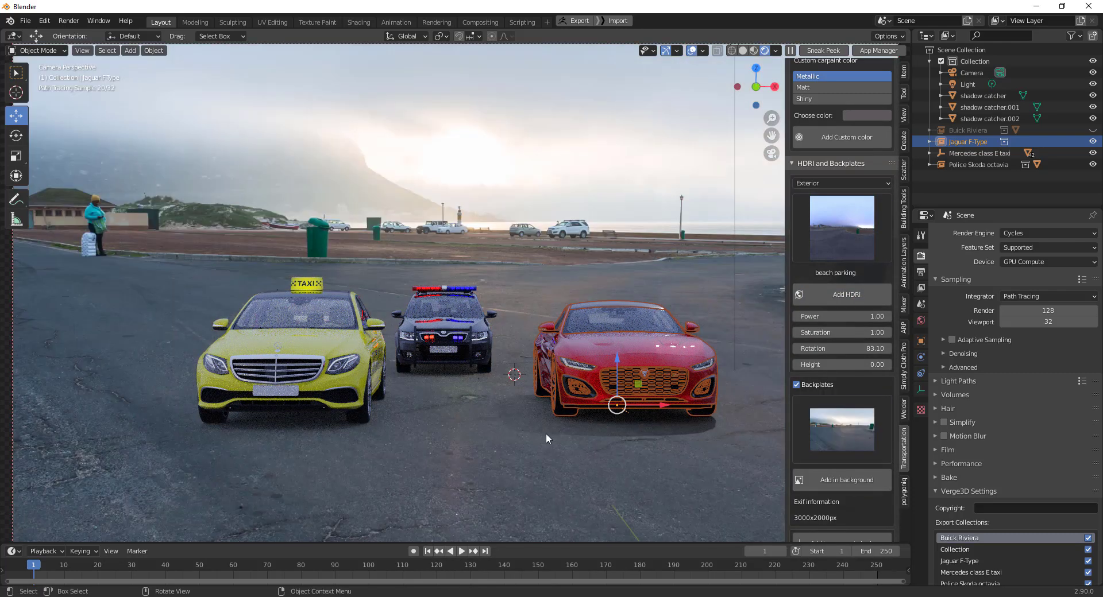
click(848, 436)
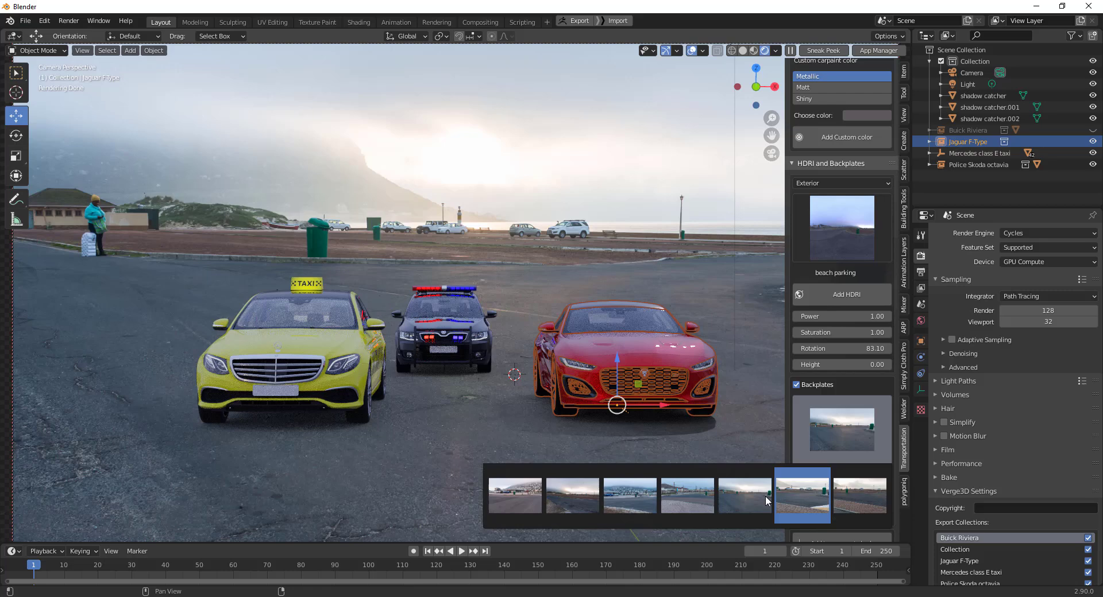
click(680, 501)
Step: Light the scene with the Mealie Road HDRI and set the cornfield road backplate
click(842, 228)
click(520, 448)
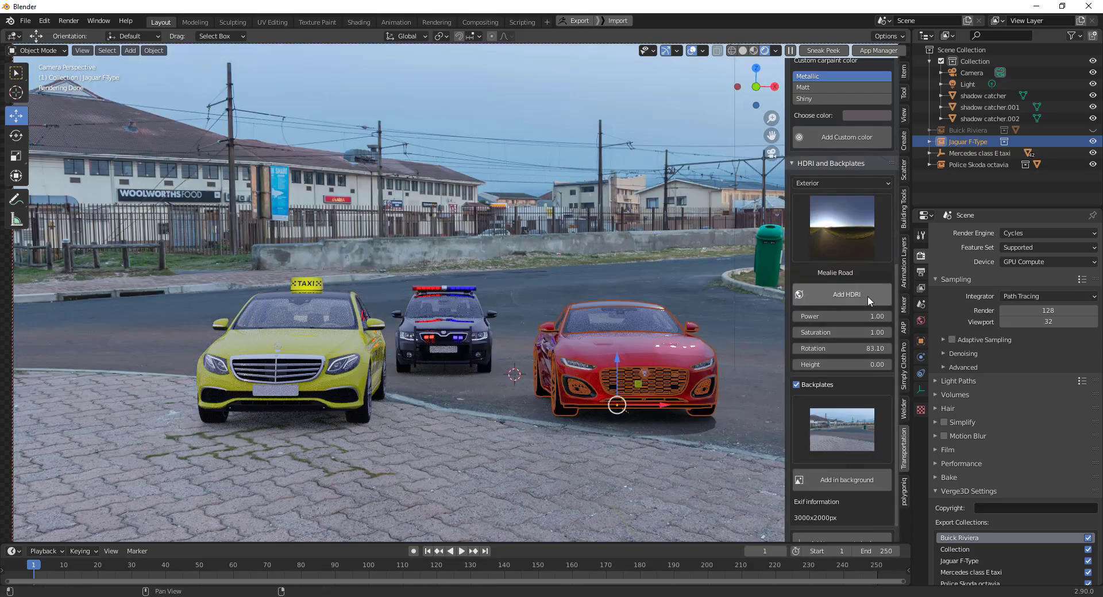
click(839, 440)
click(832, 505)
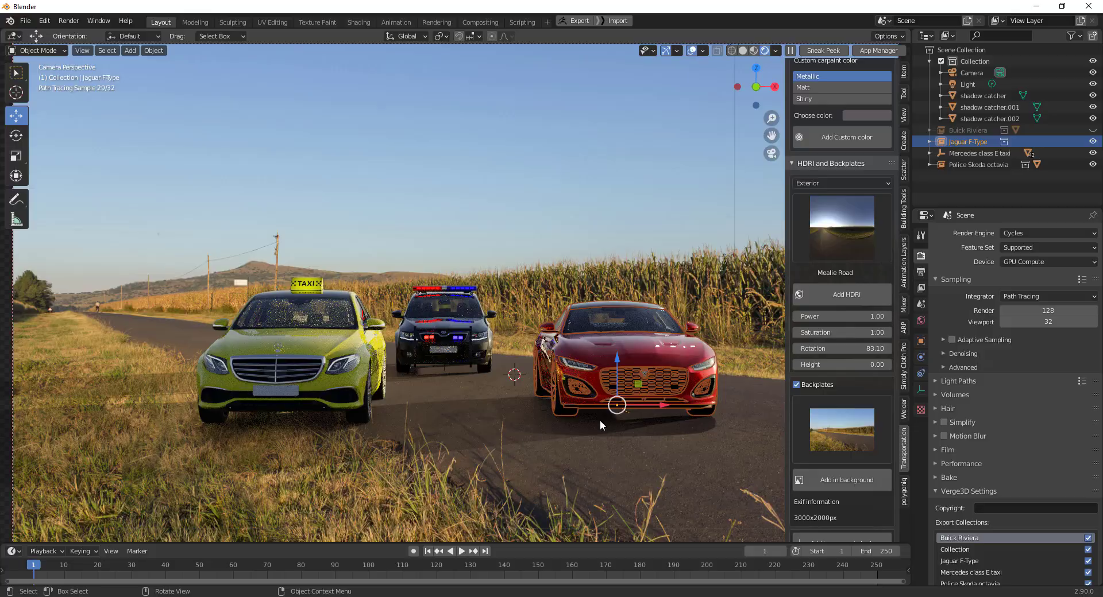
click(850, 434)
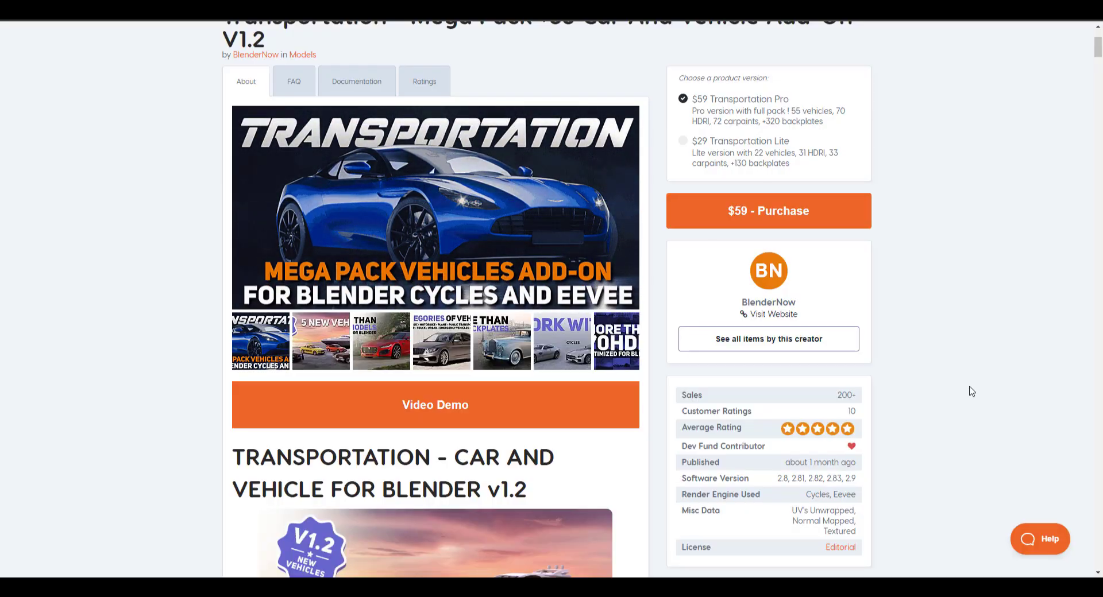
Step: Scroll the Transportation product page past the vehicle categories to Features like Snap to ground
scroll(971, 391, down, 3)
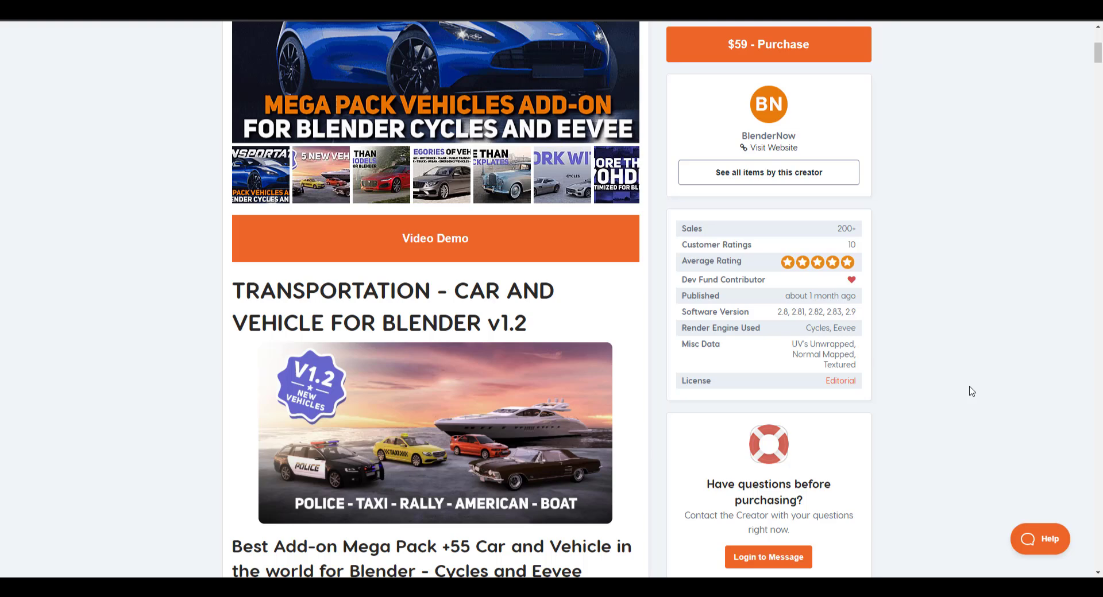
scroll(970, 391, down, 3)
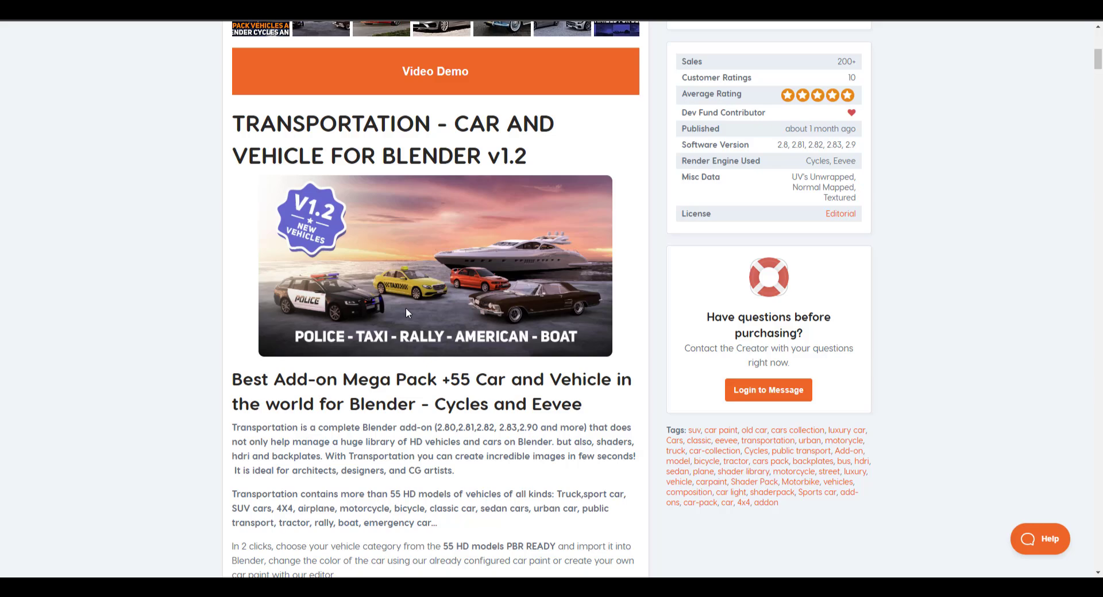
scroll(557, 304, down, 6)
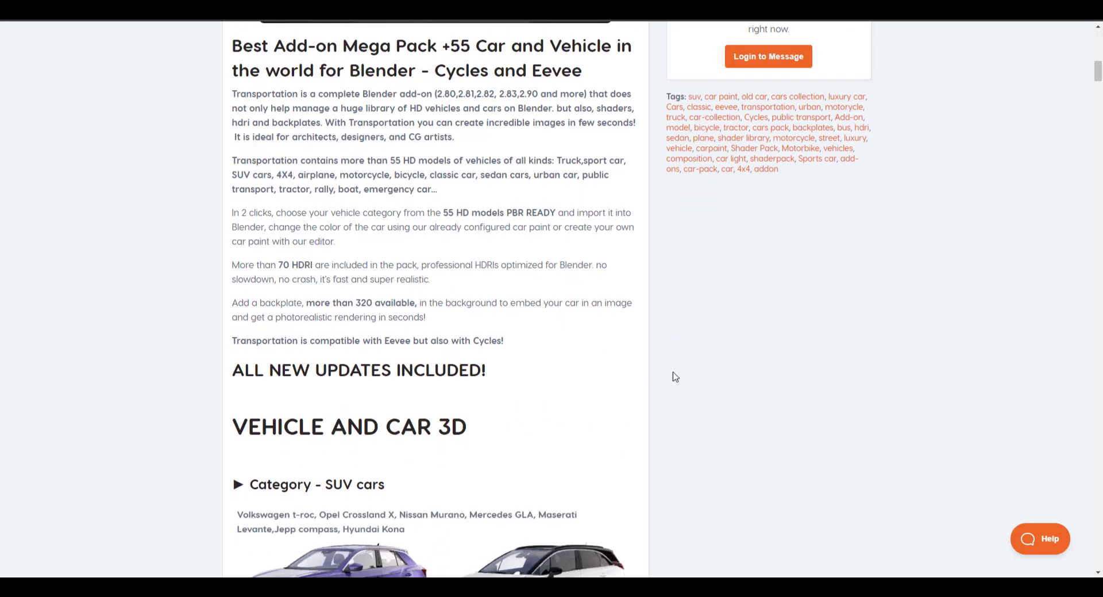
scroll(752, 382, down, 20)
scroll(755, 382, down, 20)
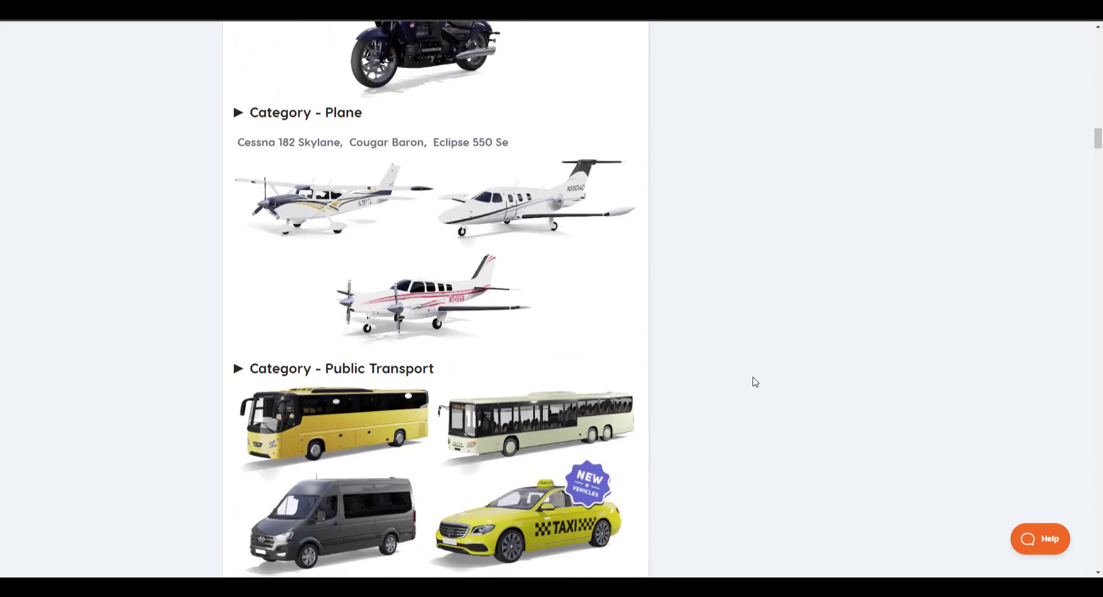
scroll(755, 382, down, 4)
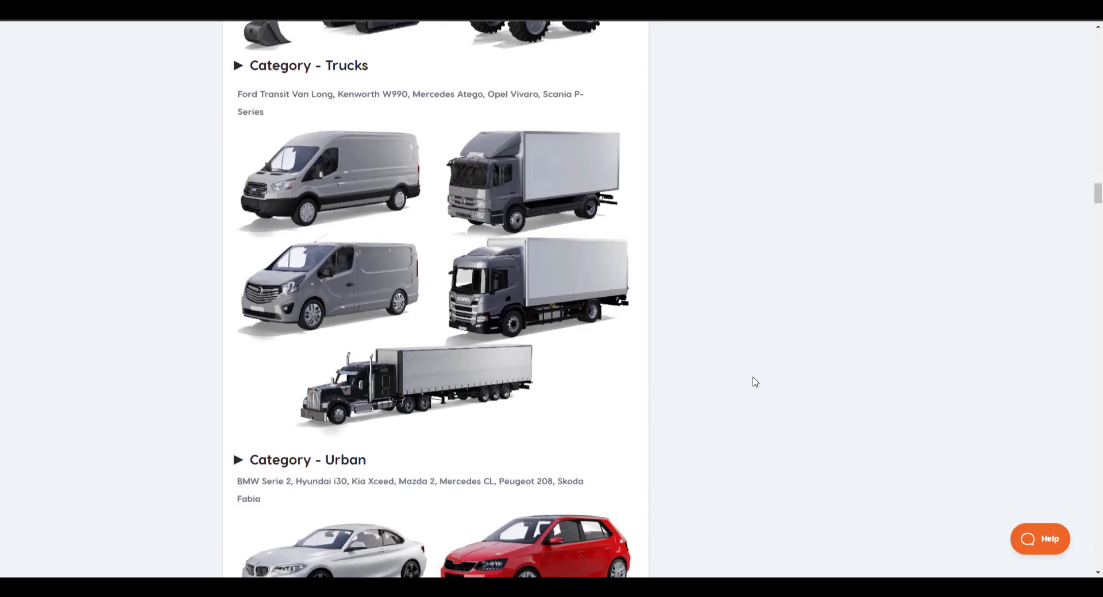
scroll(755, 382, down, 2)
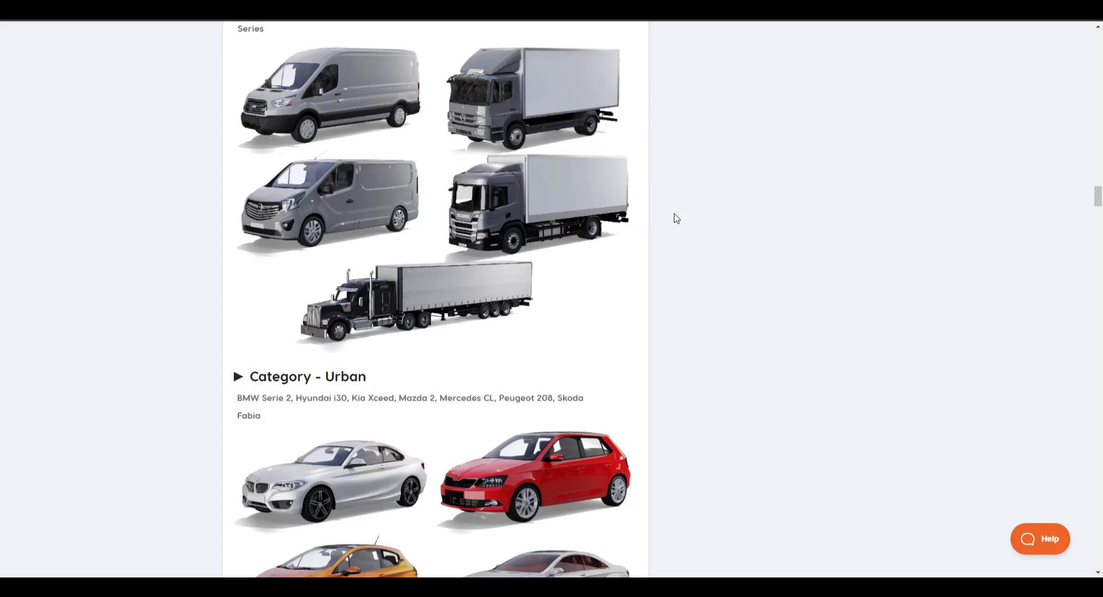
scroll(677, 218, down, 20)
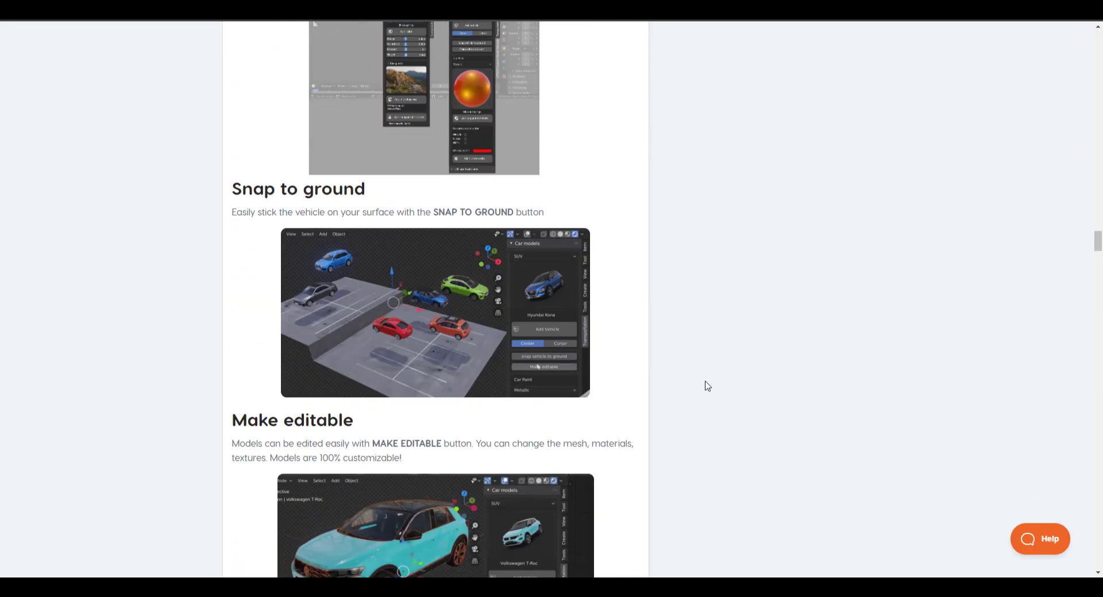
scroll(707, 386, down, 13)
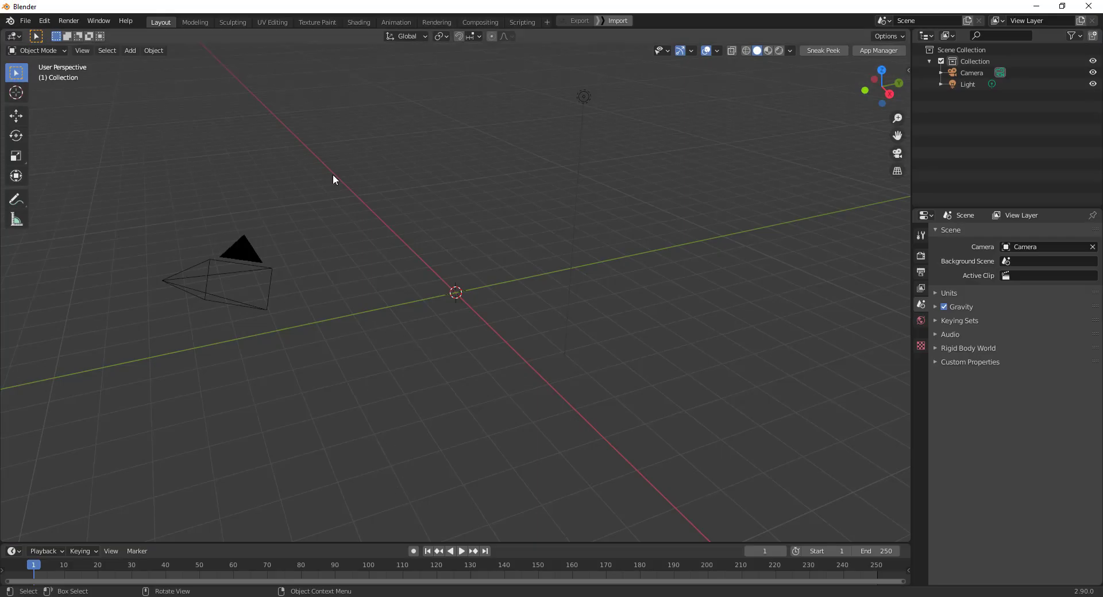
Step: Add the Mercedes Class E Taxi from the Public Transport category in the Transportation sidebar
click(44, 21)
click(902, 61)
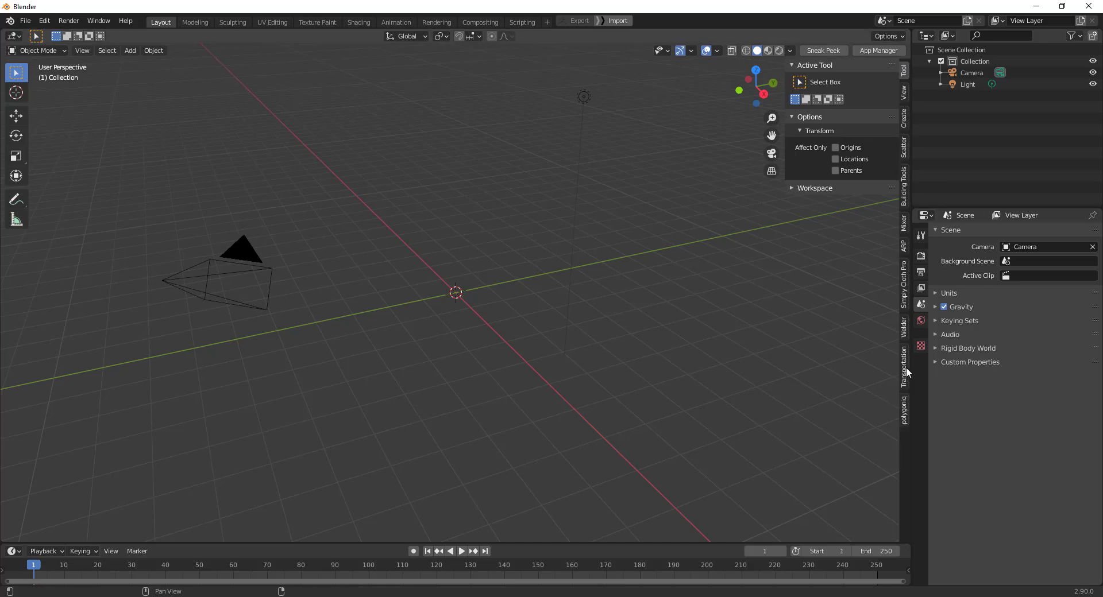
click(904, 367)
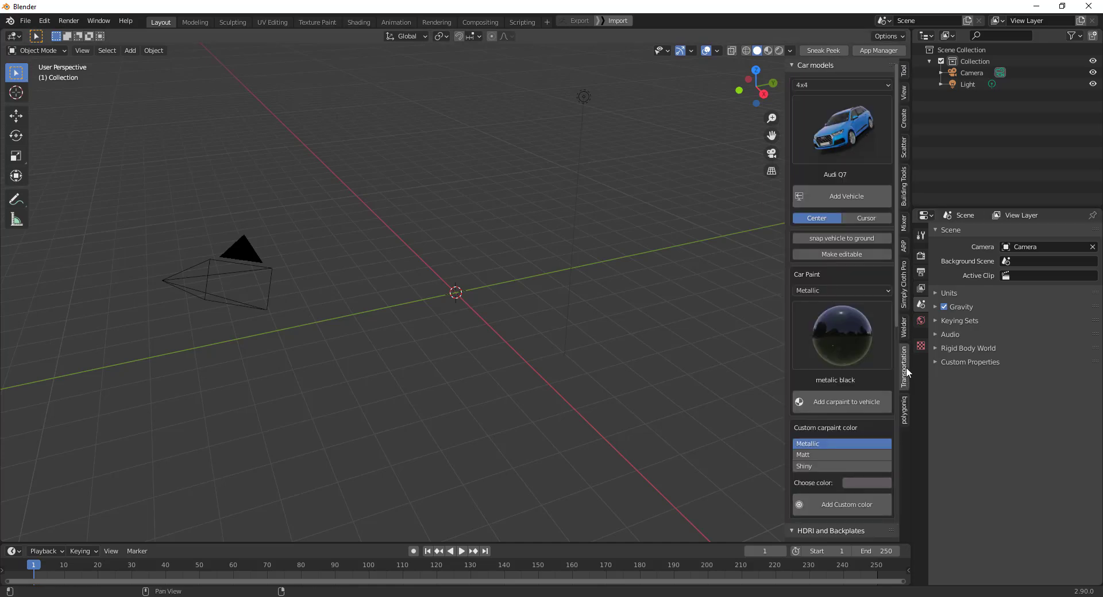
click(851, 84)
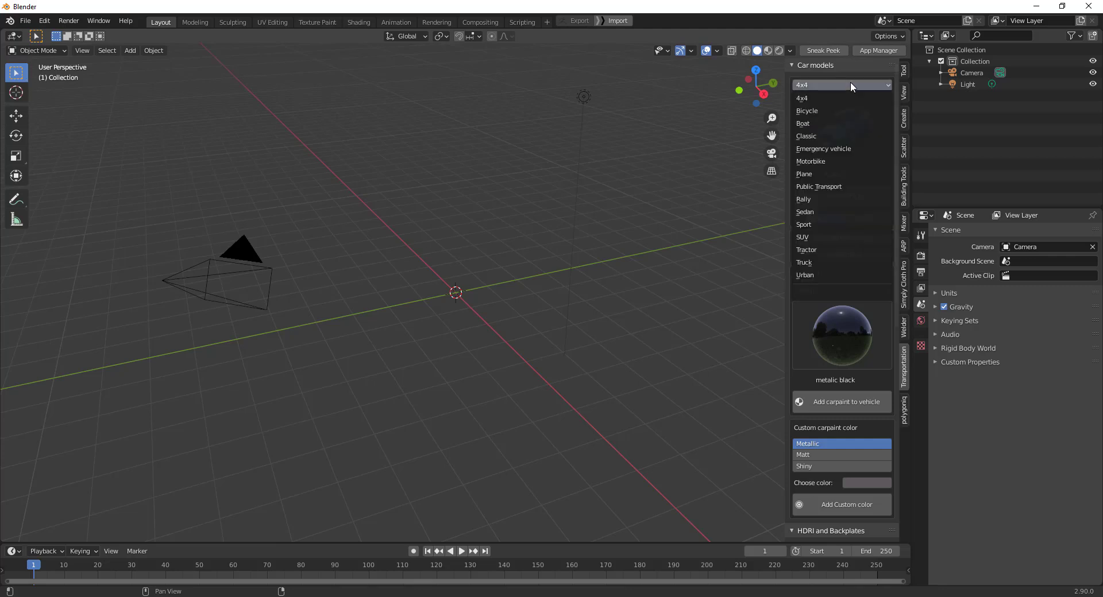
click(839, 186)
click(834, 129)
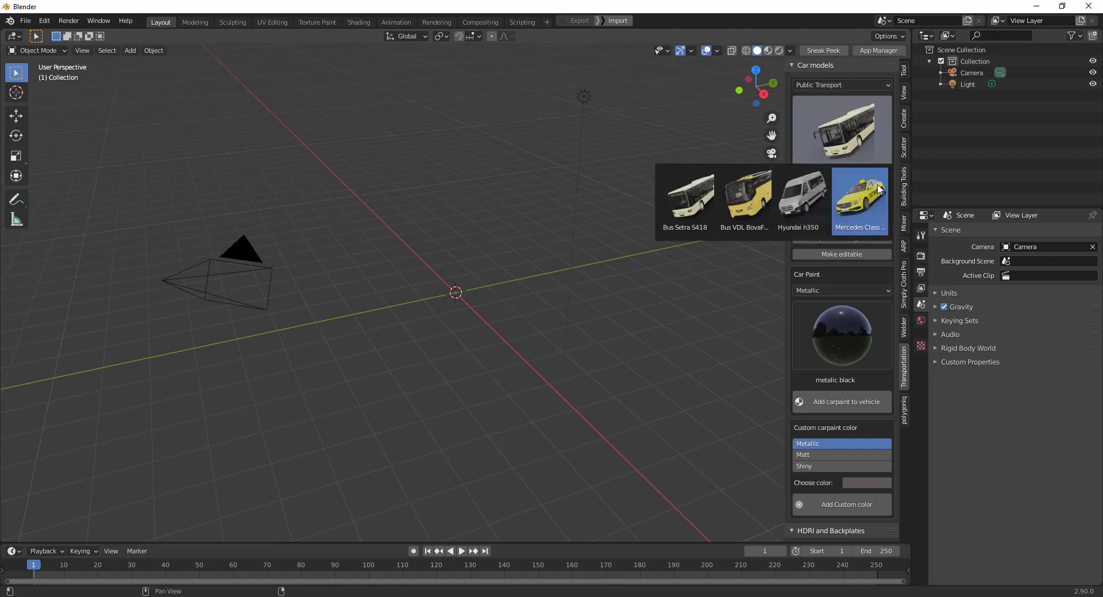
click(869, 204)
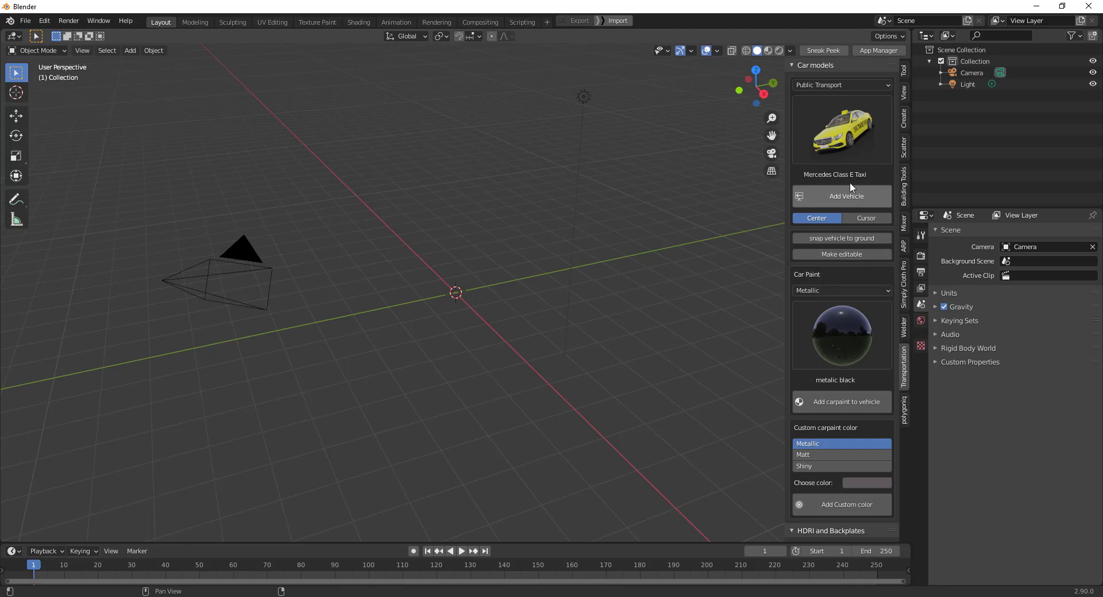
click(848, 197)
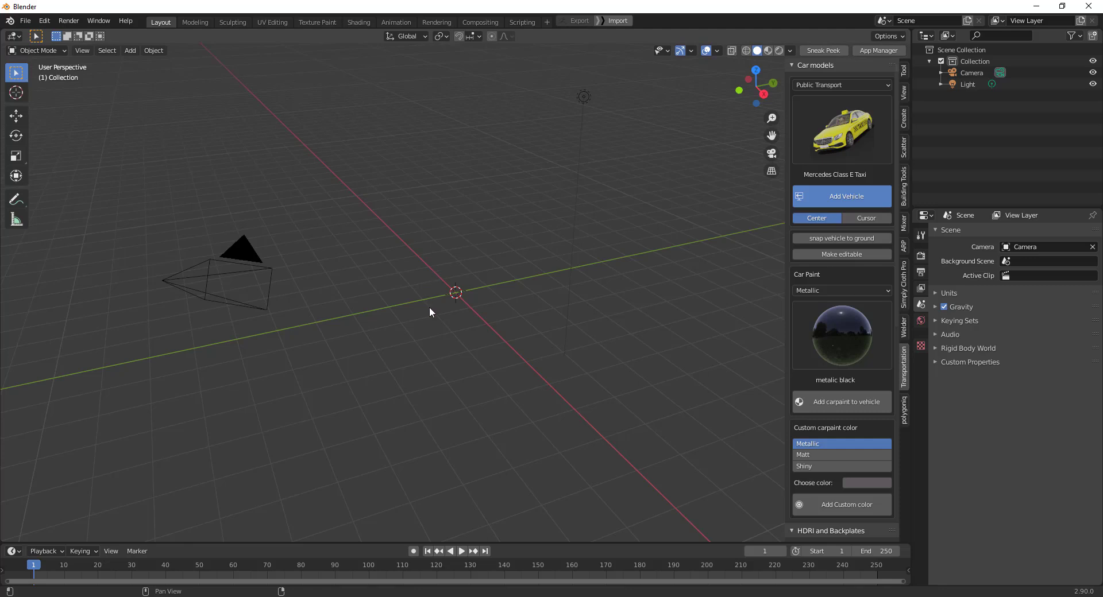
Step: Make the taxi editable and select its door panel from a low side view
click(826, 259)
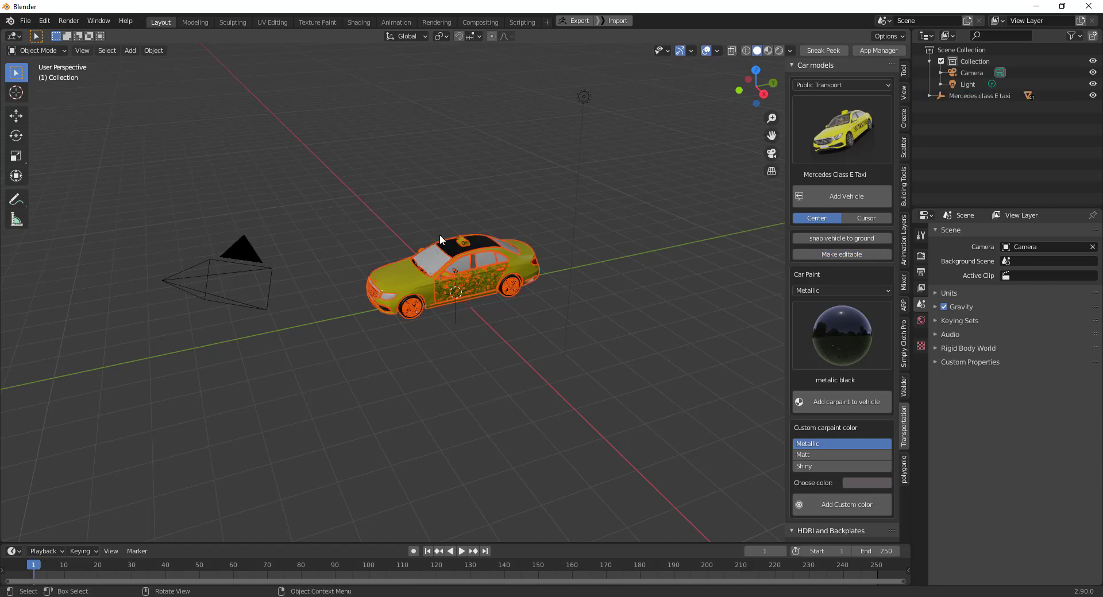
scroll(428, 299, up, 6)
middle_drag(426, 312, 583, 402)
click(584, 398)
click(602, 312)
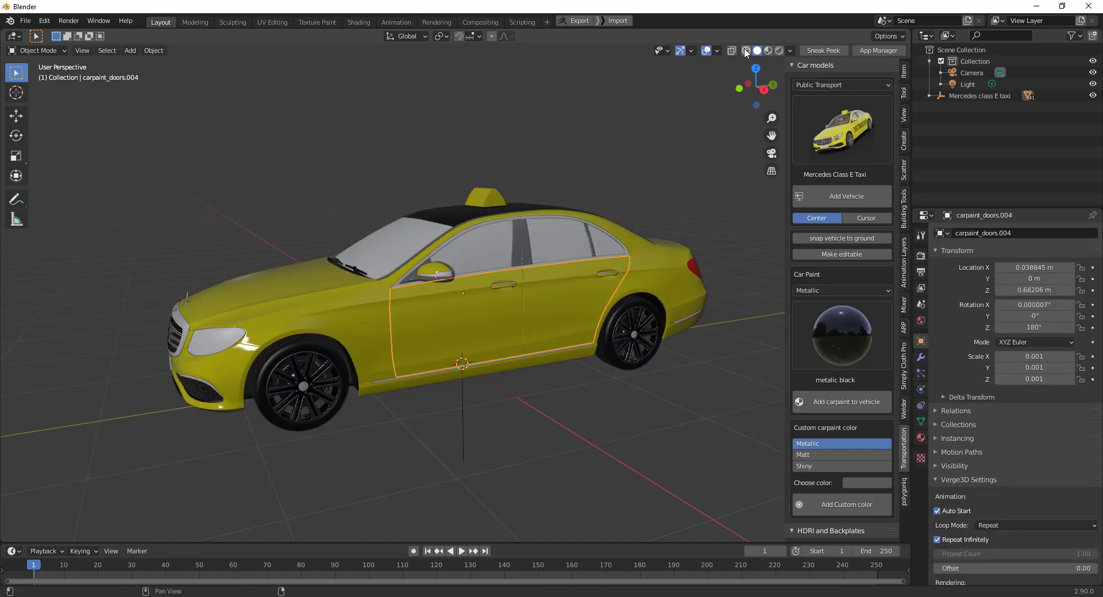
Step: Cycle the taxi through Material Preview and Wireframe shading, then return to Solid
key(z)
click(670, 114)
key(z)
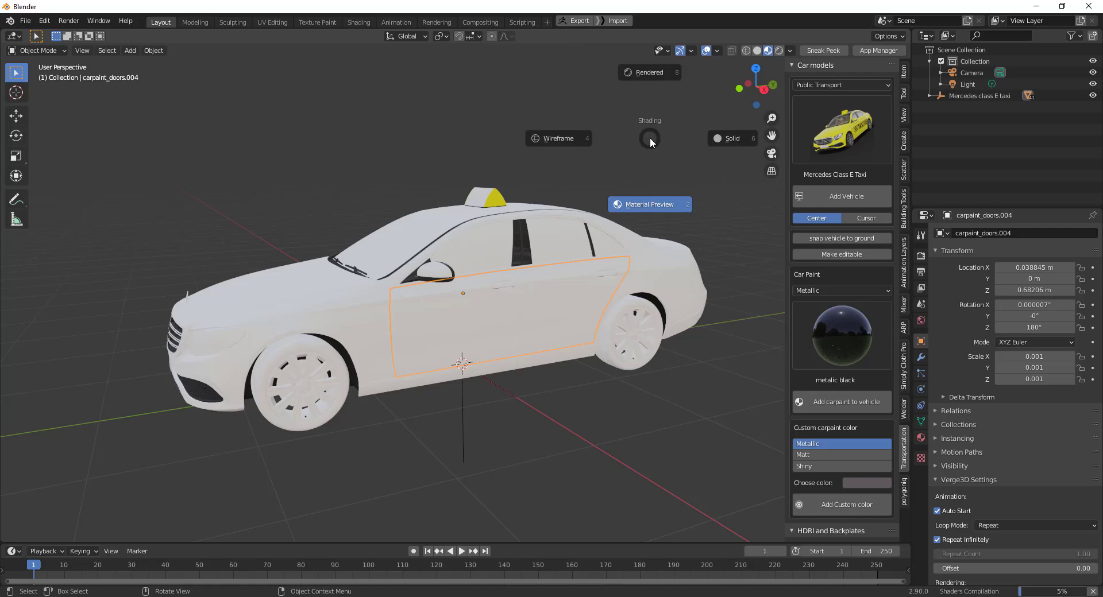
click(551, 137)
mouse_move(304, 350)
middle_down()
mouse_move(333, 370)
mouse_move(426, 354)
middle_up()
key(z)
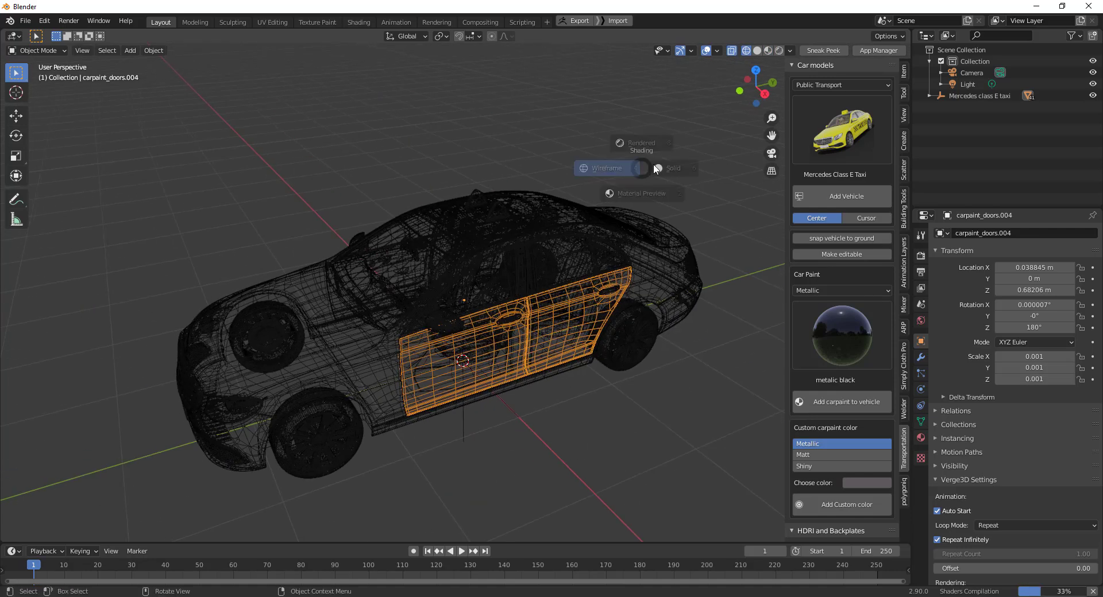
click(713, 169)
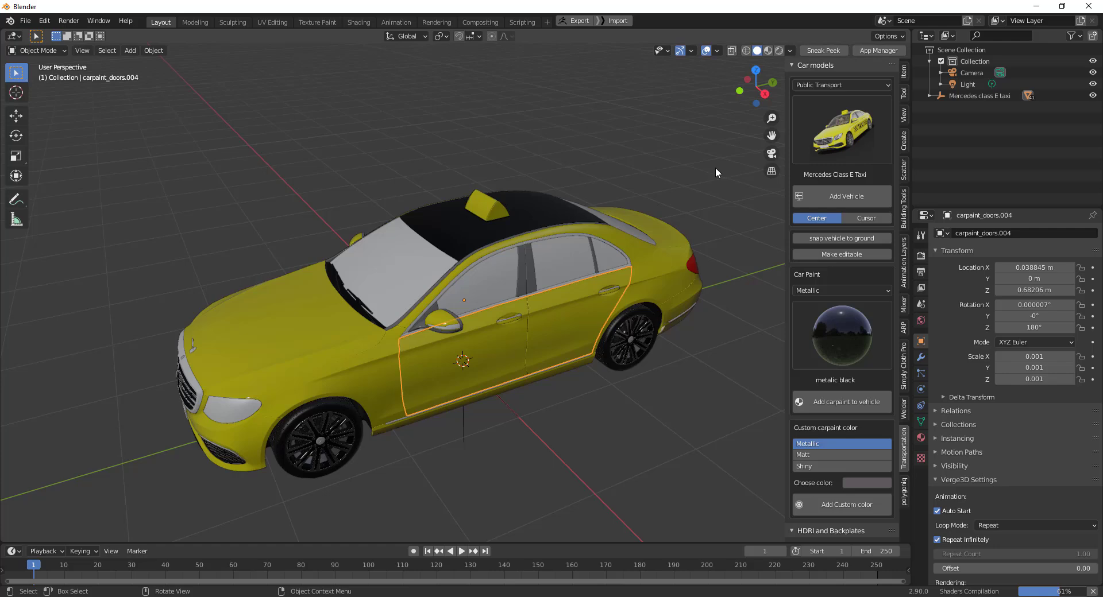
Step: Enable the Wireframe overlay and select the car body and front window glass
click(718, 52)
click(646, 245)
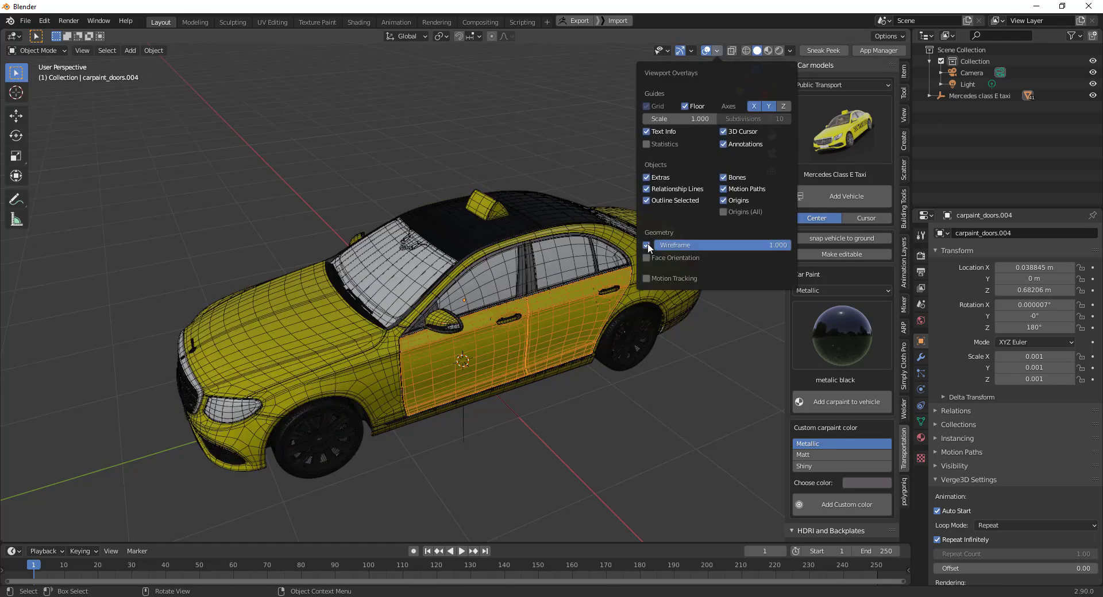
middle_drag(445, 506, 523, 373)
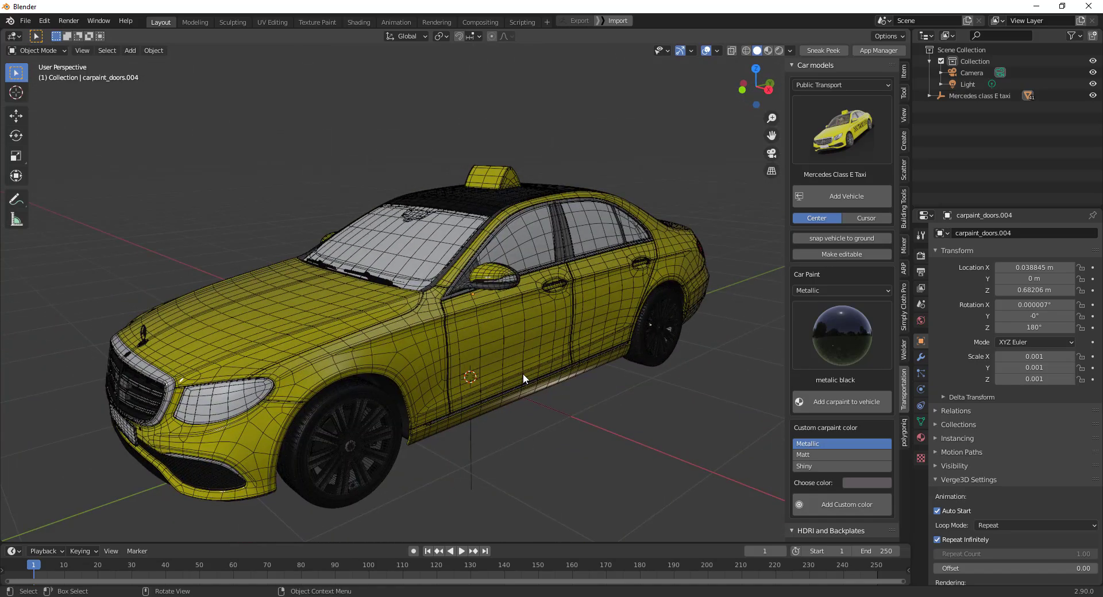
click(536, 381)
middle_drag(622, 394, 602, 398)
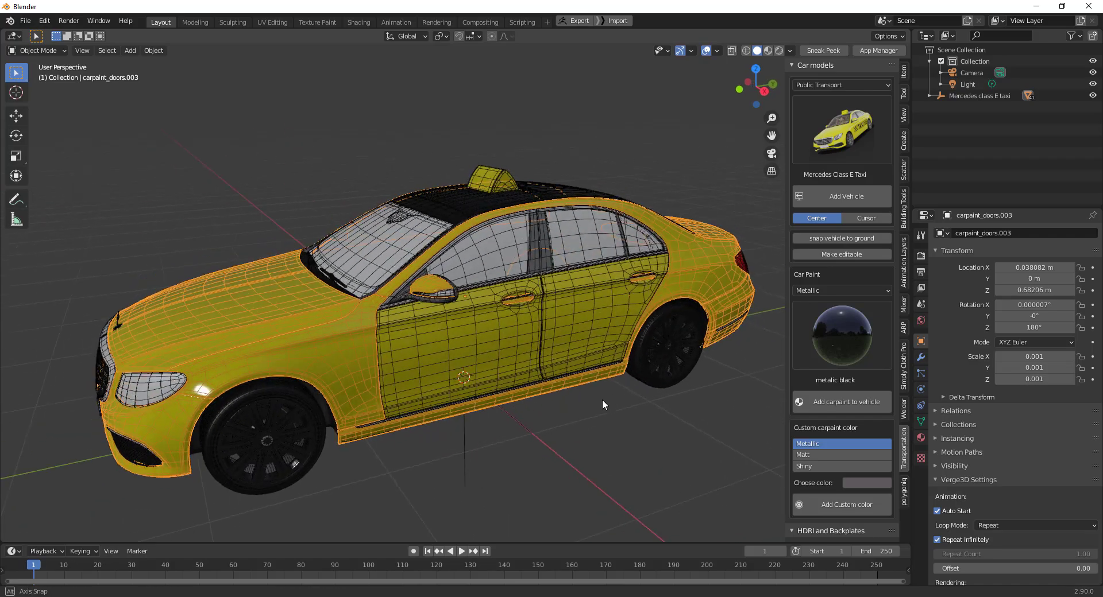
click(474, 291)
middle_drag(502, 335, 678, 345)
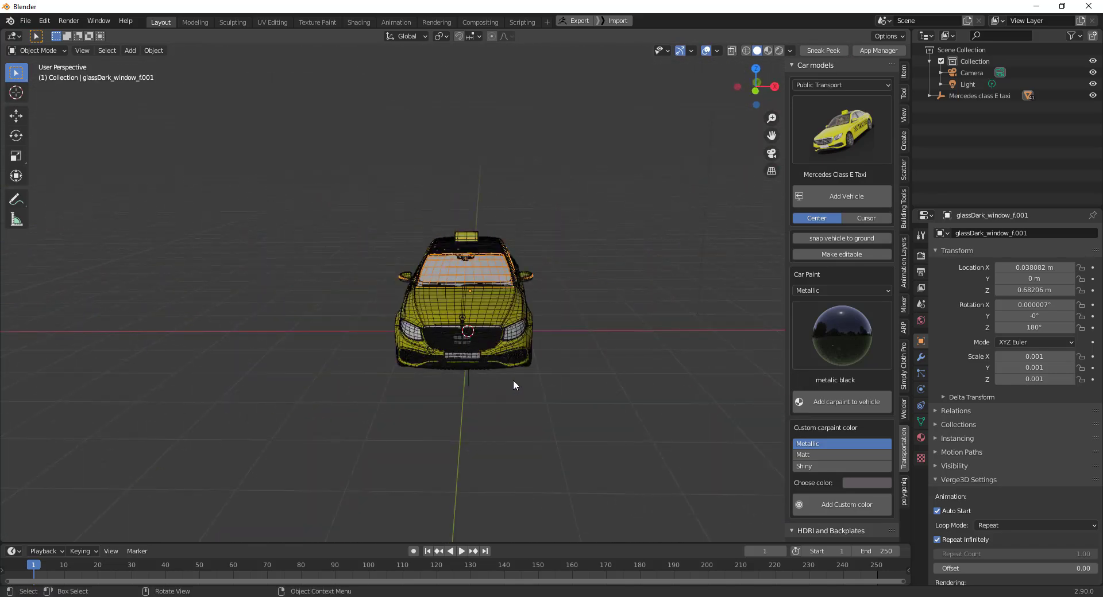
Step: Slide the taxi left along the X axis
drag(514, 381, 463, 386)
click(16, 115)
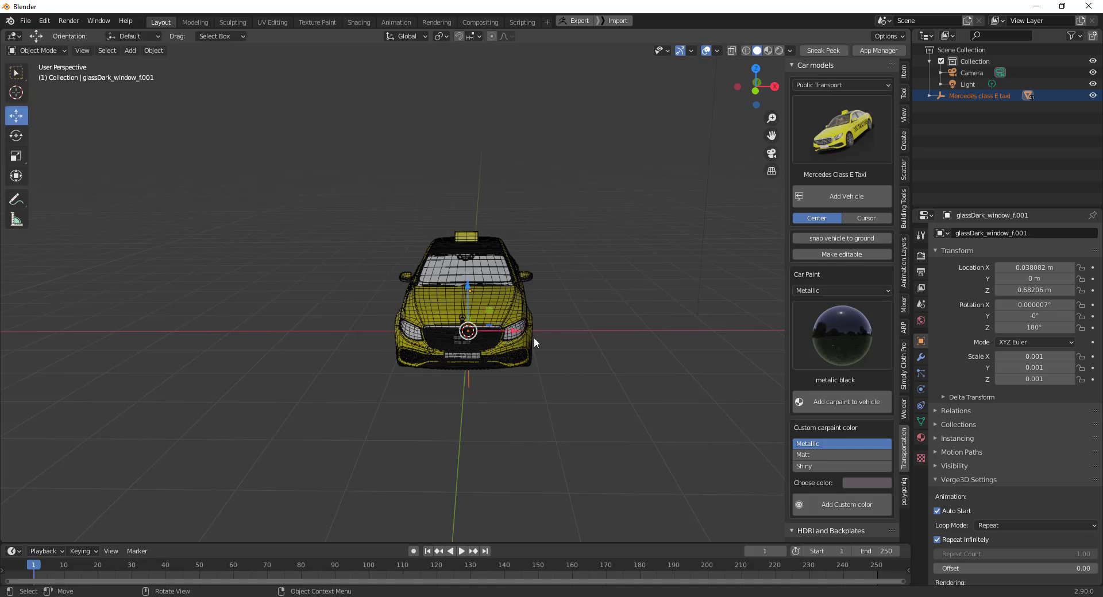
drag(519, 333, 316, 374)
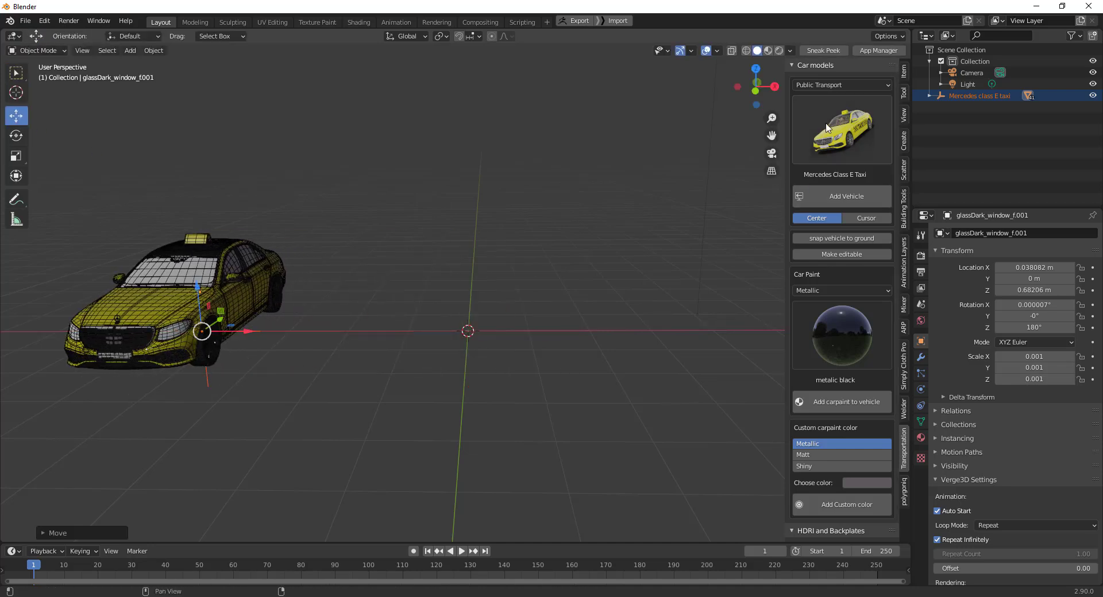
Step: Add a Police Skoda Octavia from Emergency vehicles at the scene centre beside the taxi
click(856, 81)
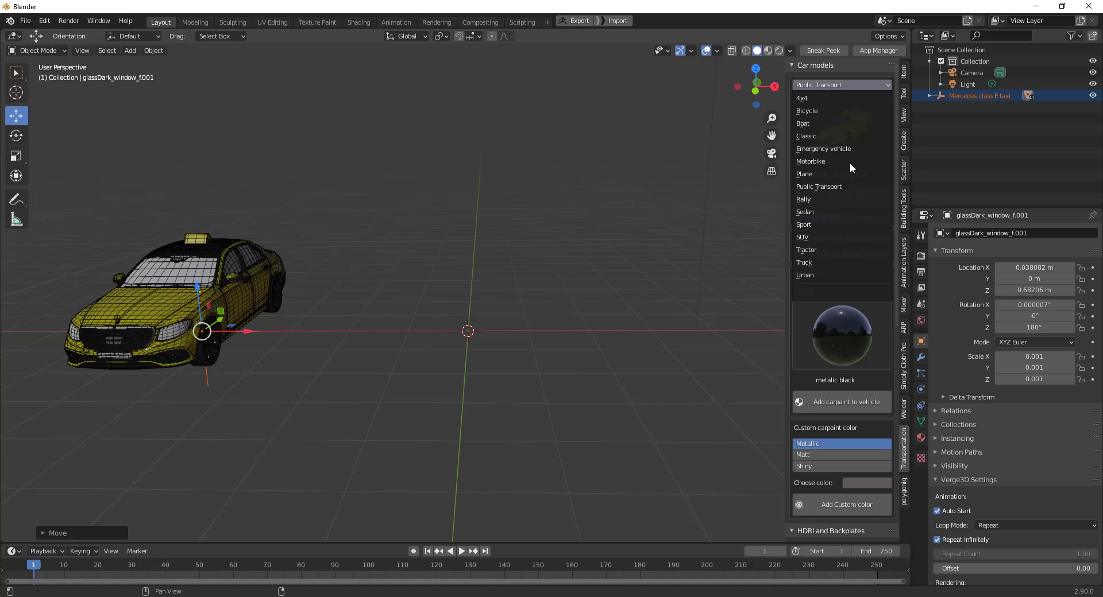
click(845, 149)
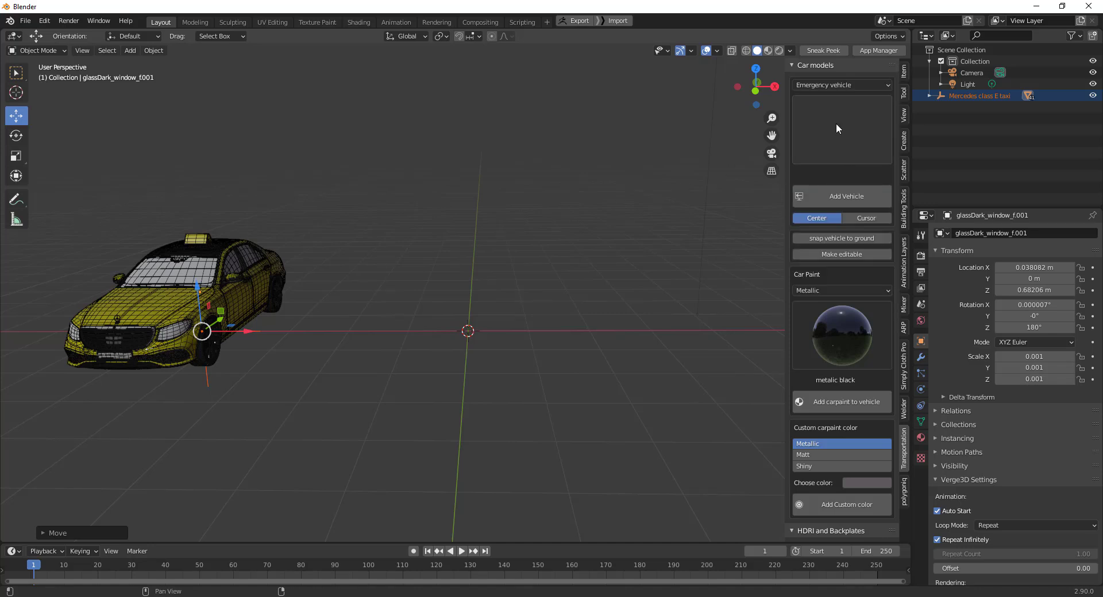
click(837, 125)
click(830, 199)
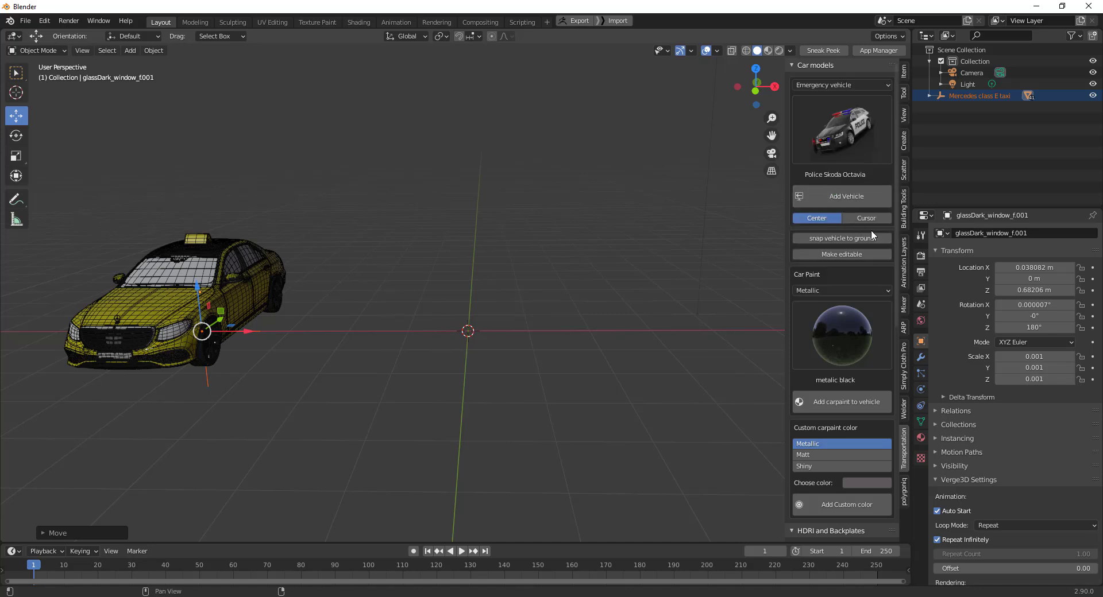
click(857, 200)
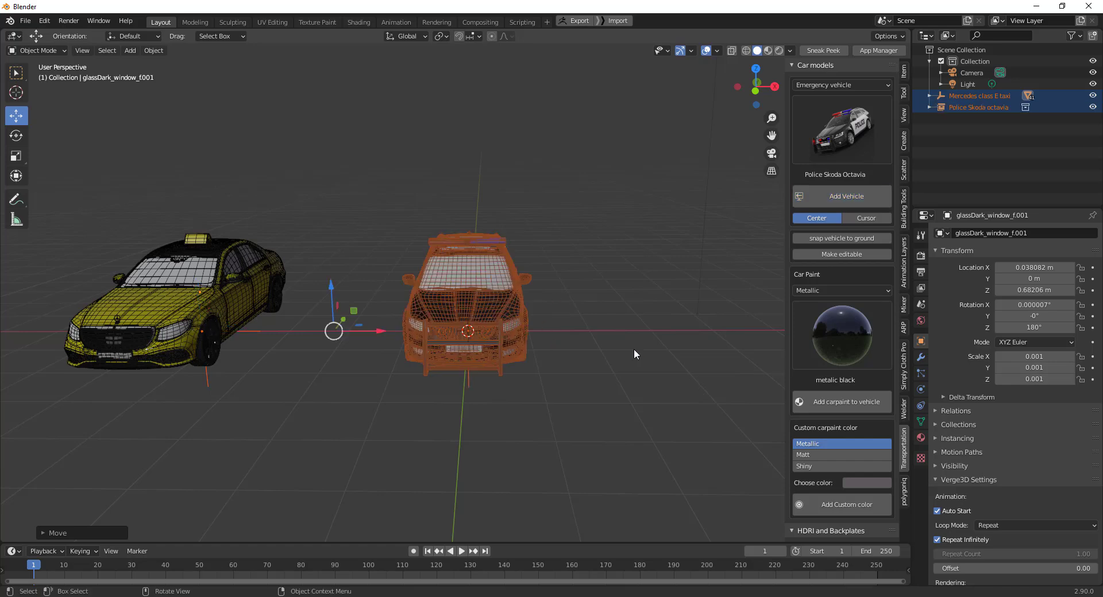
middle_drag(634, 351, 602, 340)
scroll(602, 339, down, 4)
scroll(602, 340, up, 2)
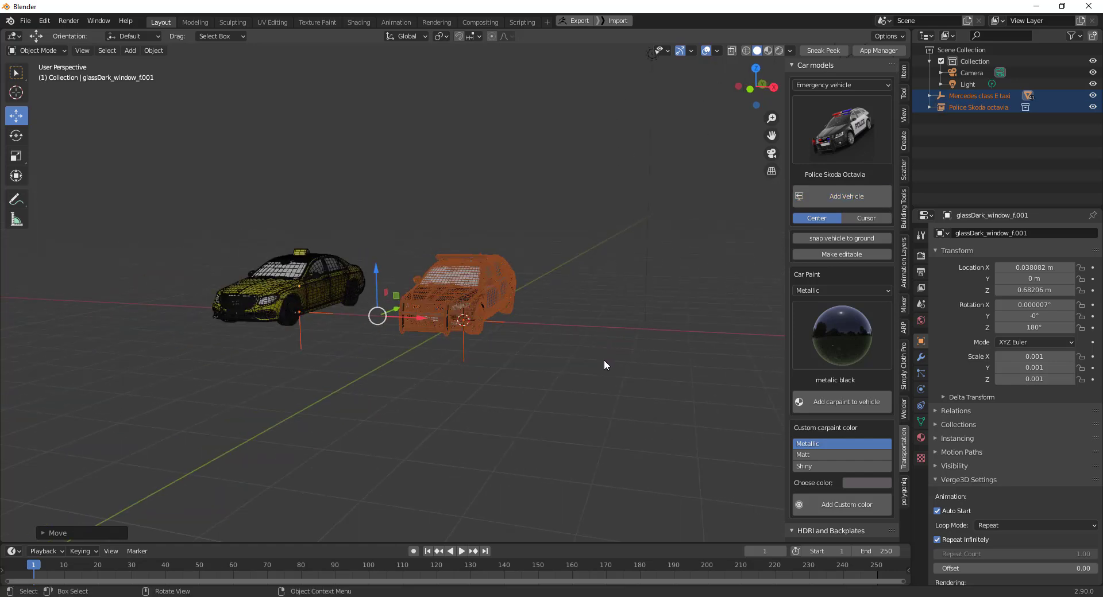
middle_drag(487, 326, 502, 354)
scroll(502, 354, up, 3)
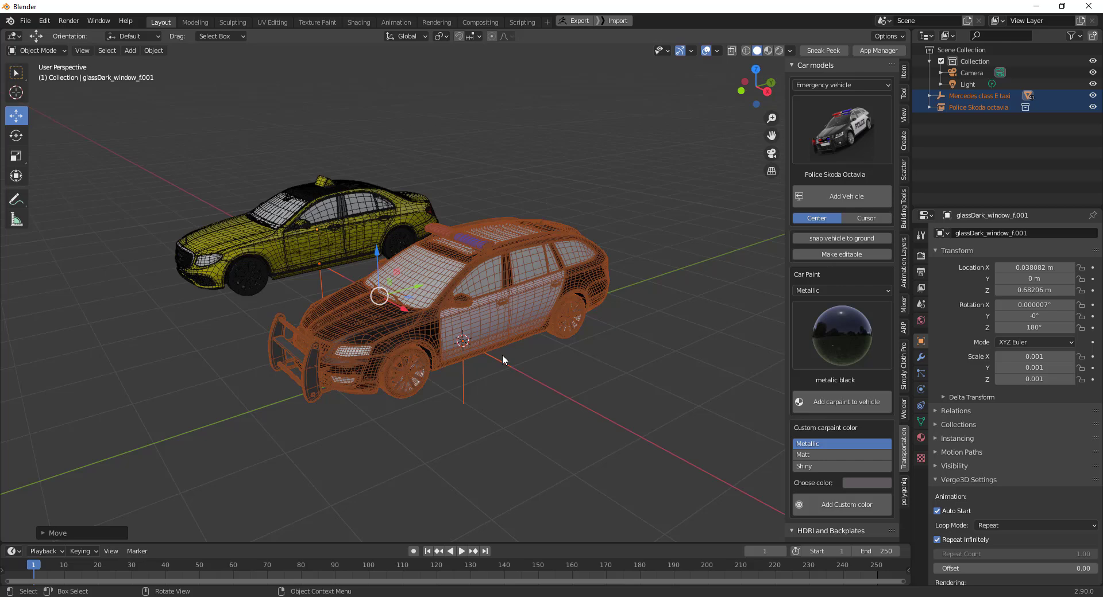
scroll(502, 356, up, 1)
drag(619, 372, 673, 391)
middle_drag(579, 371, 610, 340)
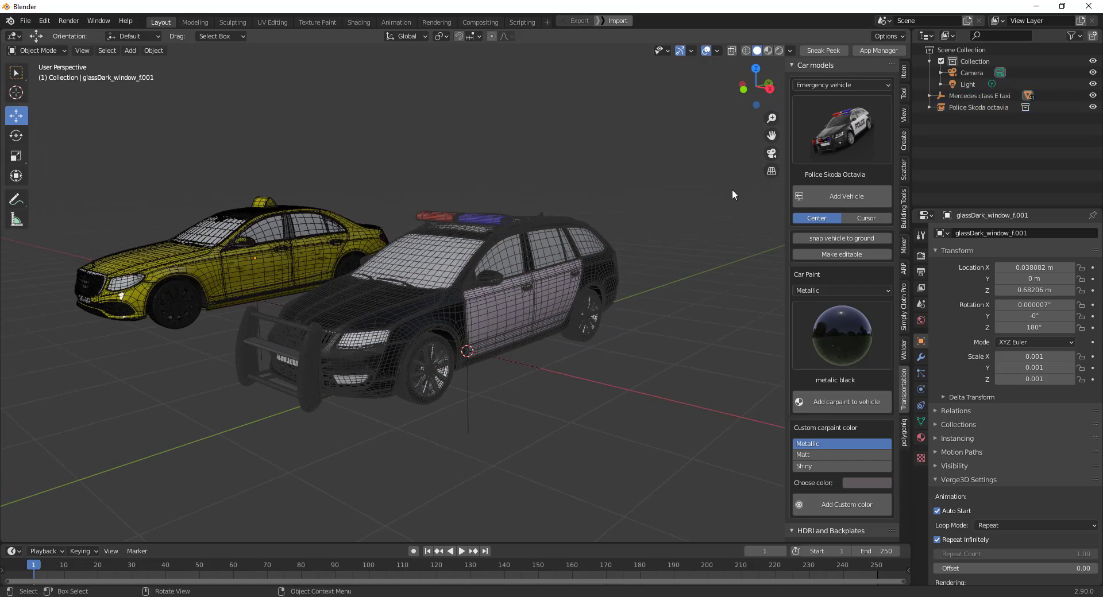
Step: Turn off the Wireframe overlay and switch the viewport to Rendered shading
click(717, 51)
click(645, 246)
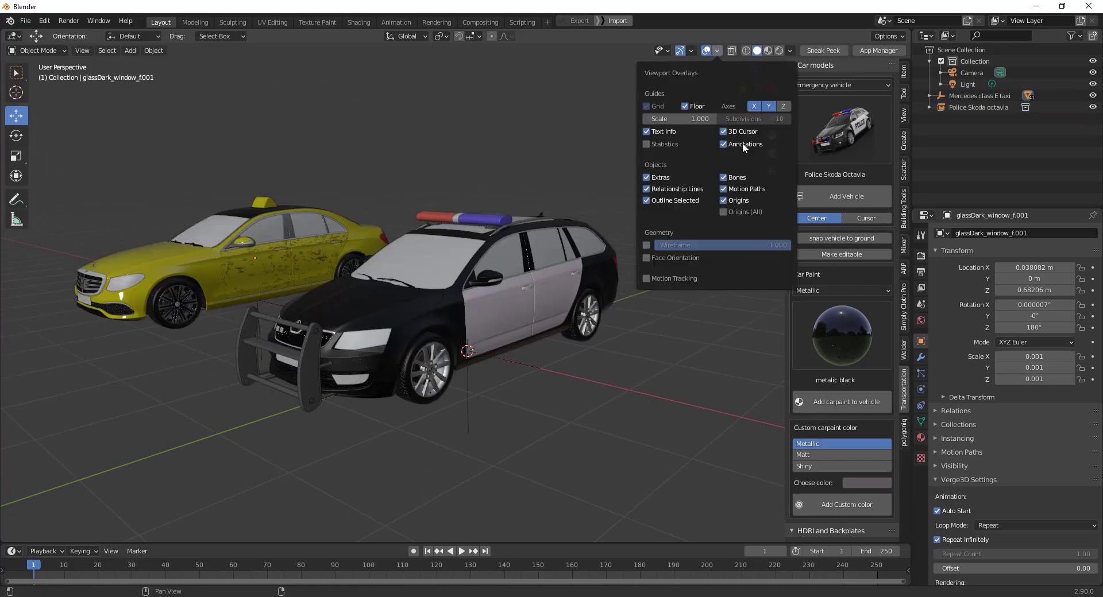
click(780, 51)
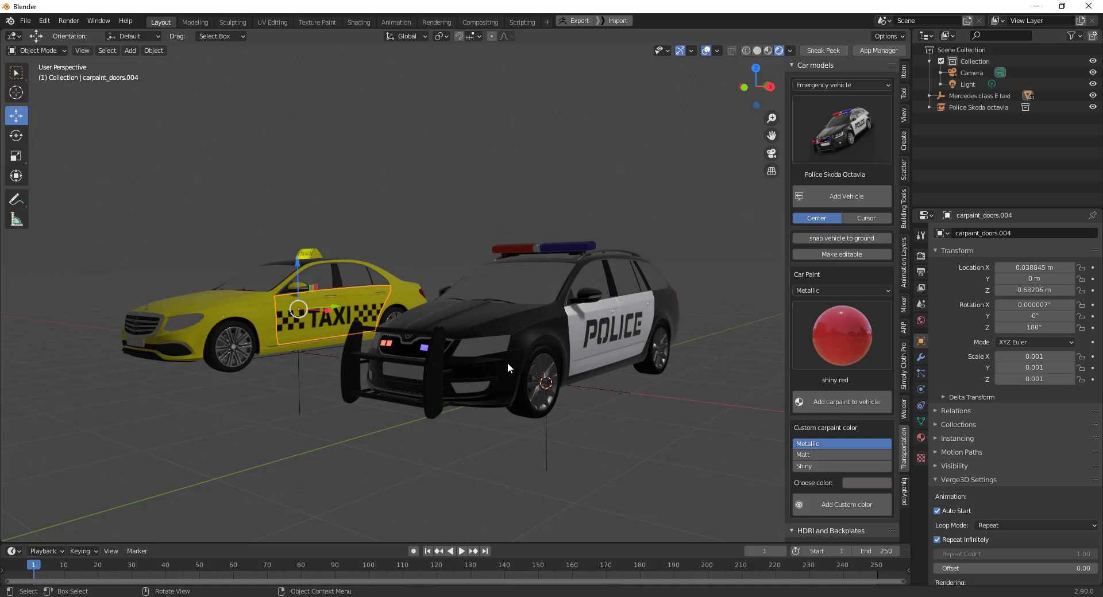
Step: Give the police car shiny black car paint
click(508, 365)
middle_drag(704, 419, 714, 421)
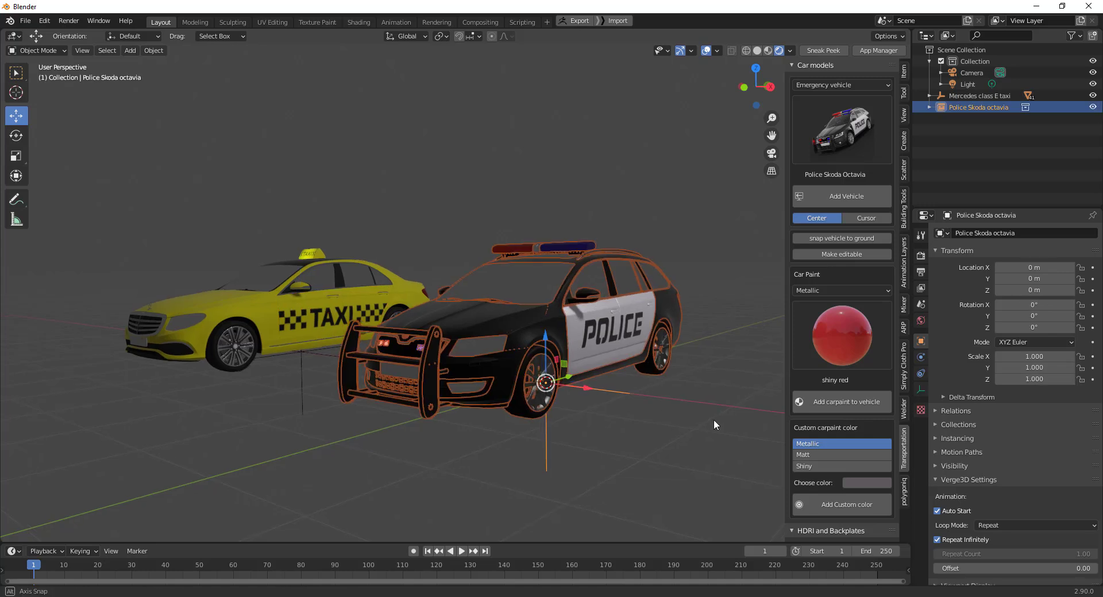
scroll(714, 420, up, 2)
click(840, 330)
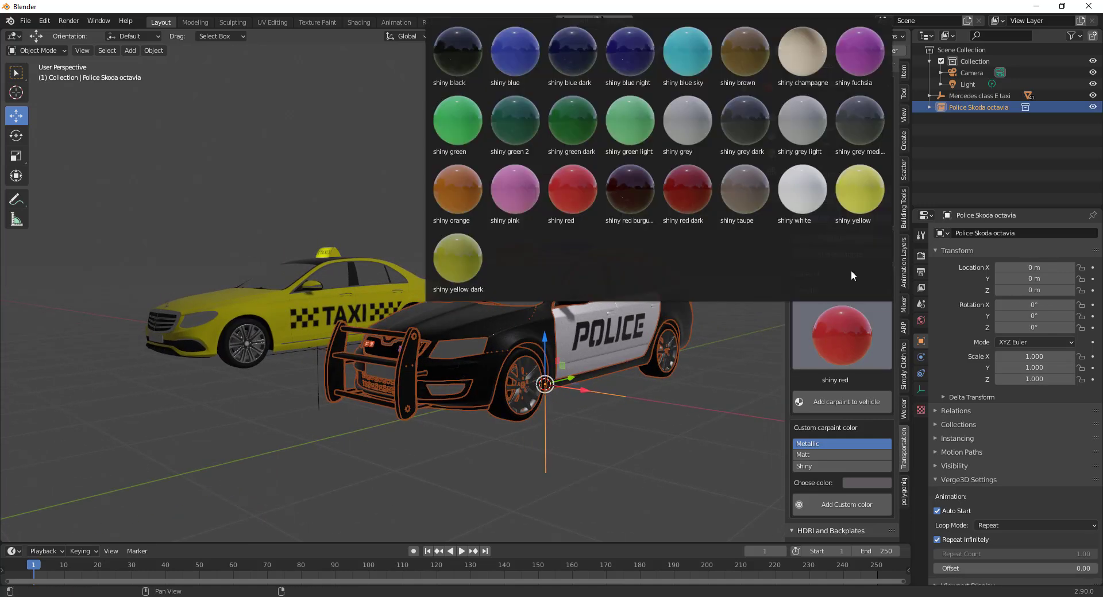
click(460, 61)
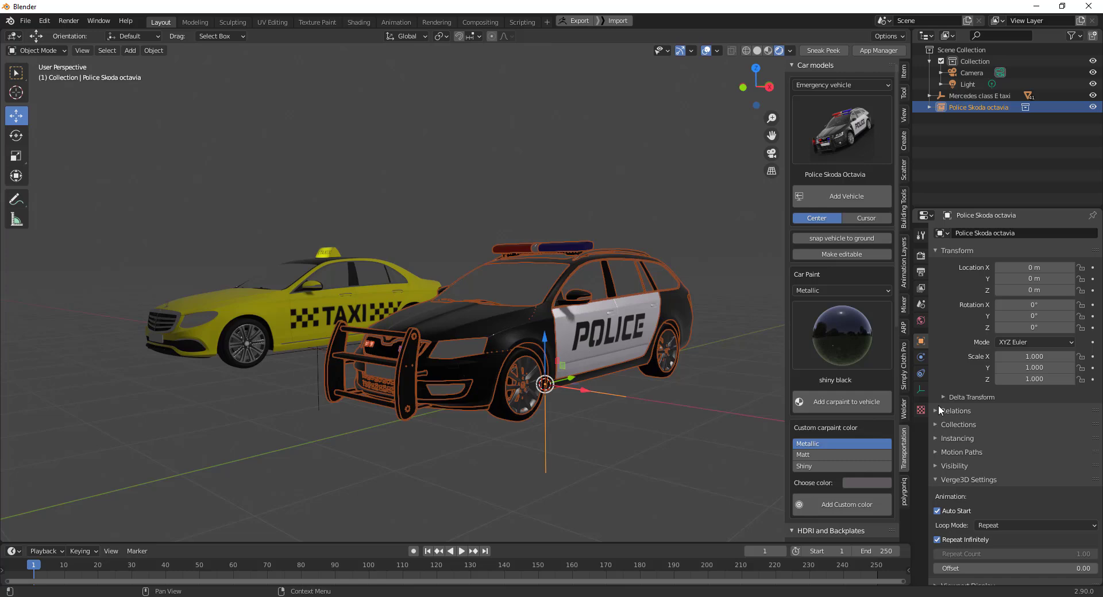
click(875, 350)
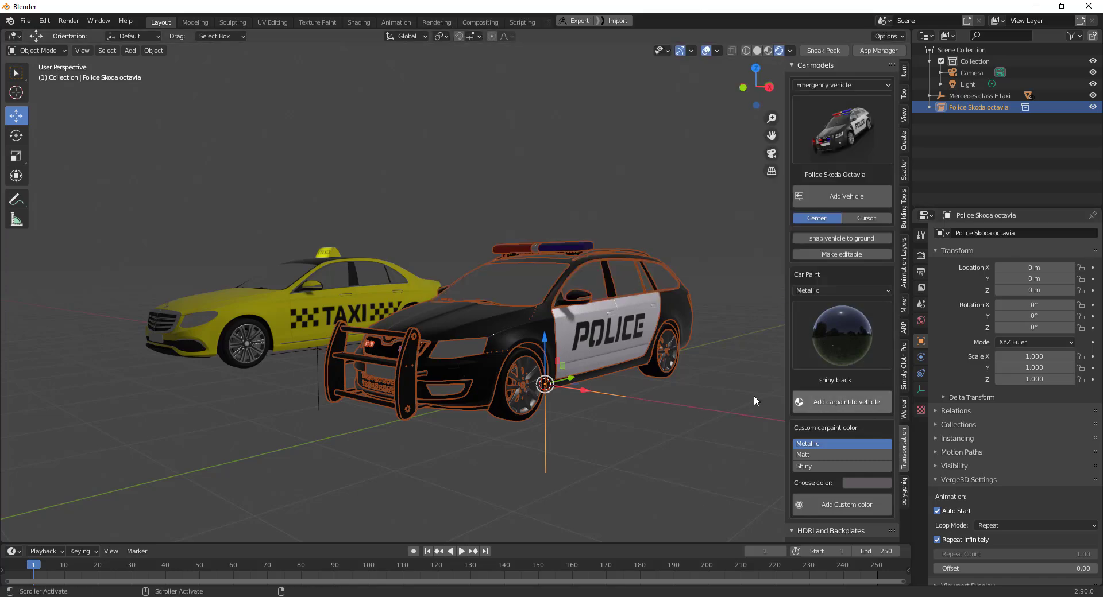
Step: Move the police car left along X to about -1.57 m
scroll(536, 381, down, 3)
middle_drag(536, 380, 571, 406)
key(g)
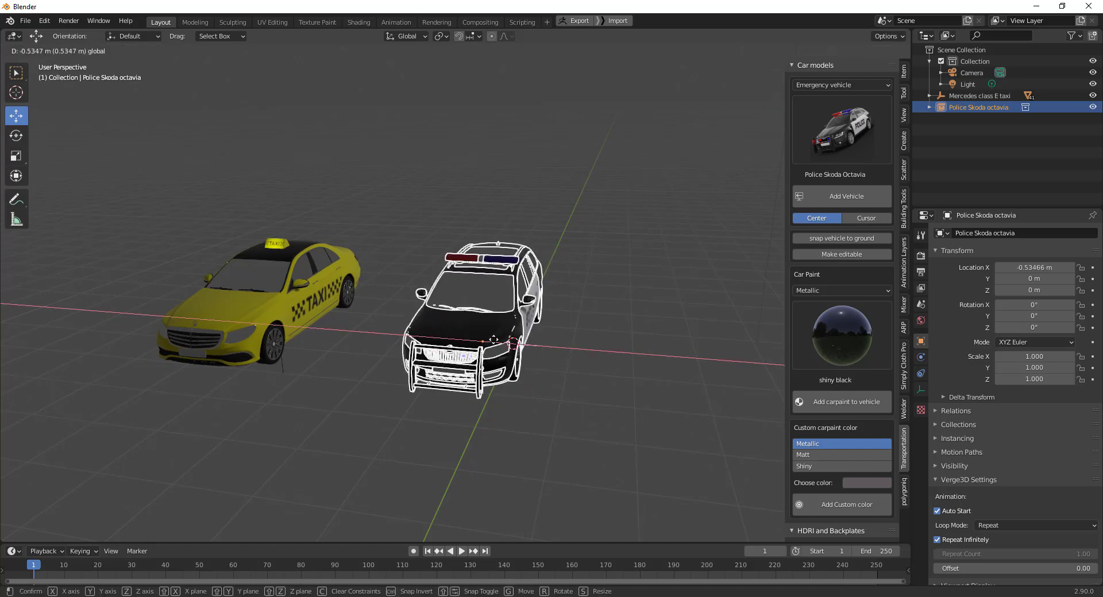
drag(493, 340, 474, 341)
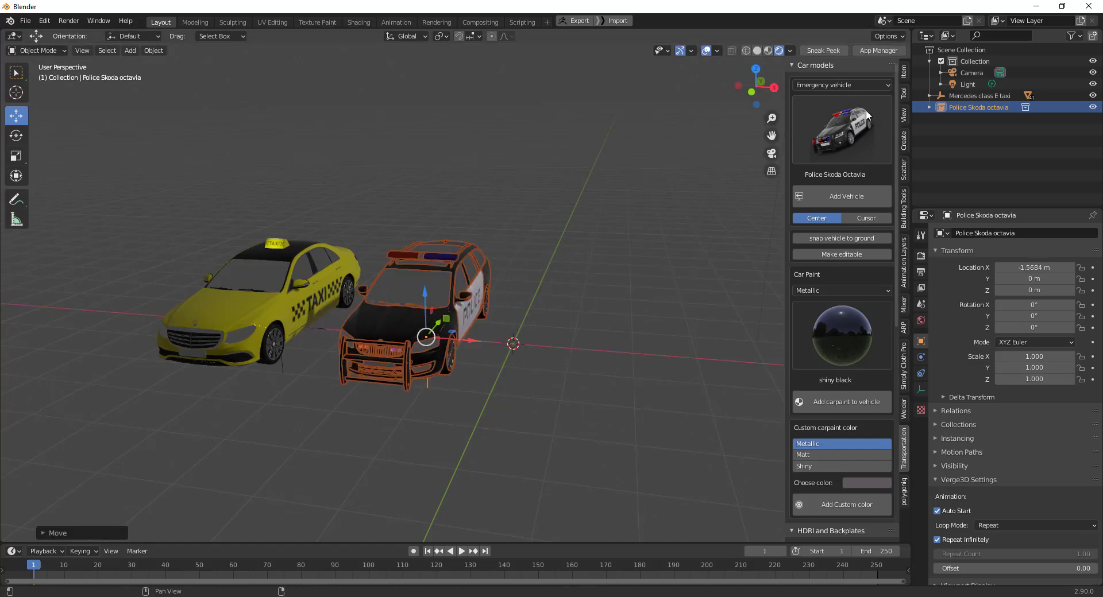
Step: Add a Buick Riviera from the Classic car category
click(867, 87)
click(844, 106)
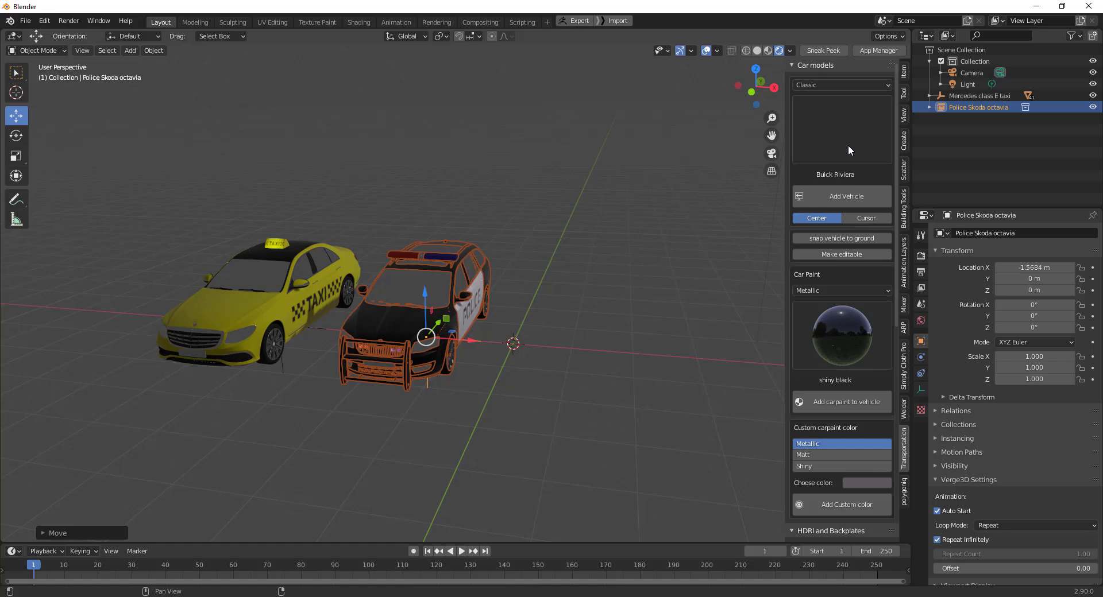
click(849, 150)
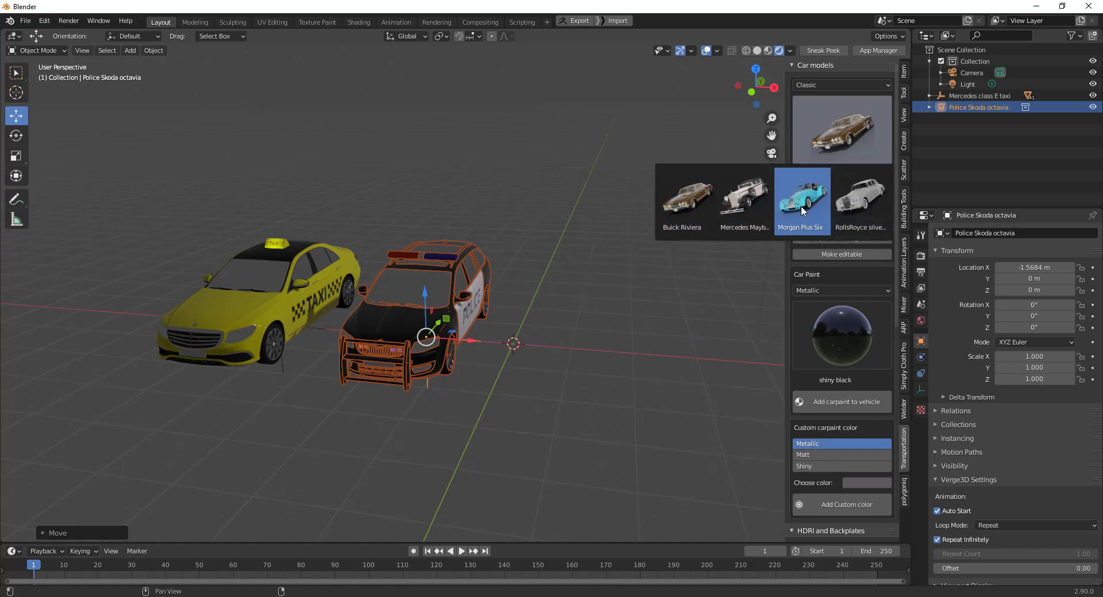
click(694, 203)
click(805, 197)
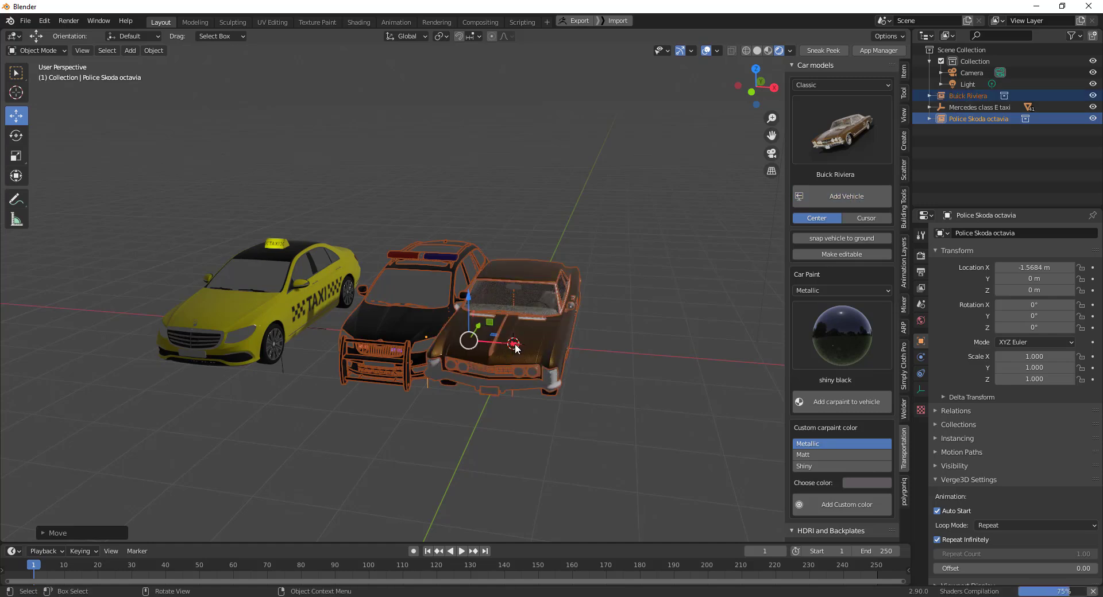
Step: Space the cars along X, with the police car at -1.5378 m and Buick at 1.2678 m
drag(515, 345, 583, 351)
click(540, 432)
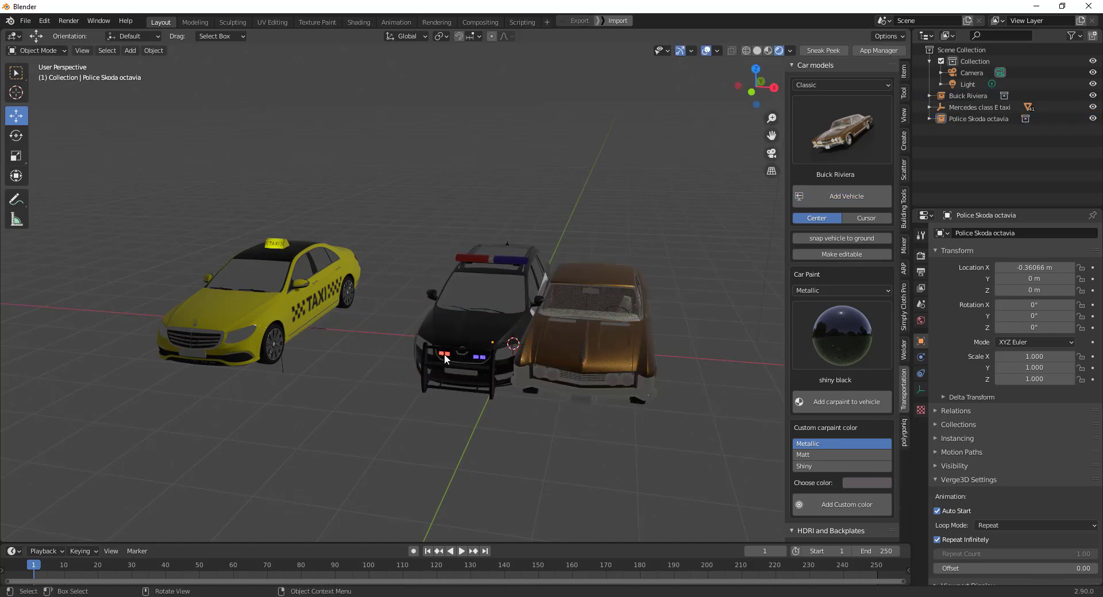
middle_drag(443, 356, 483, 394)
click(489, 373)
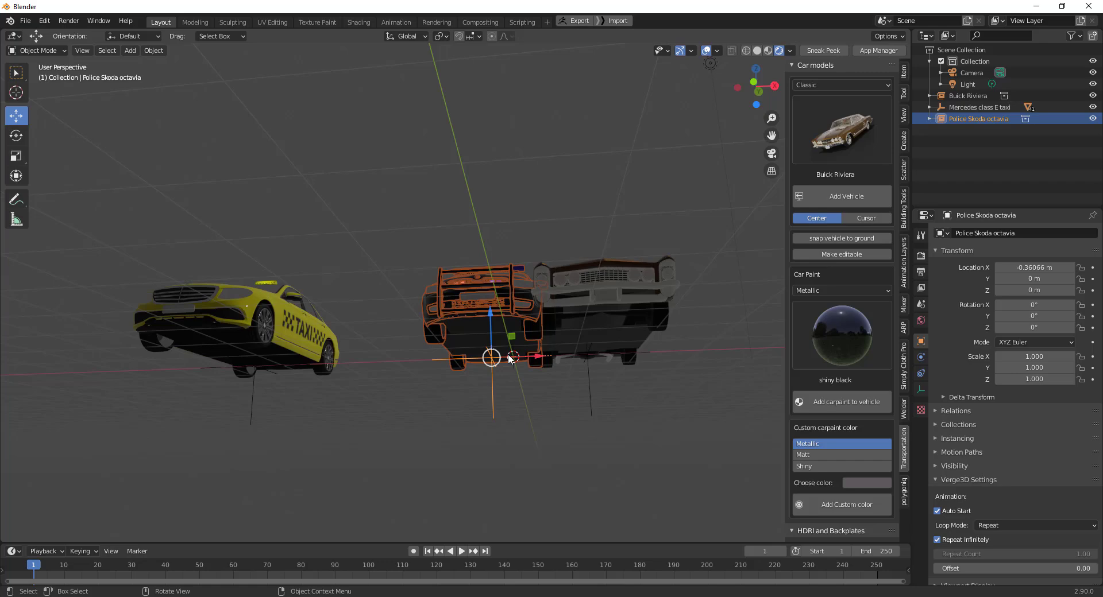
drag(544, 366, 432, 367)
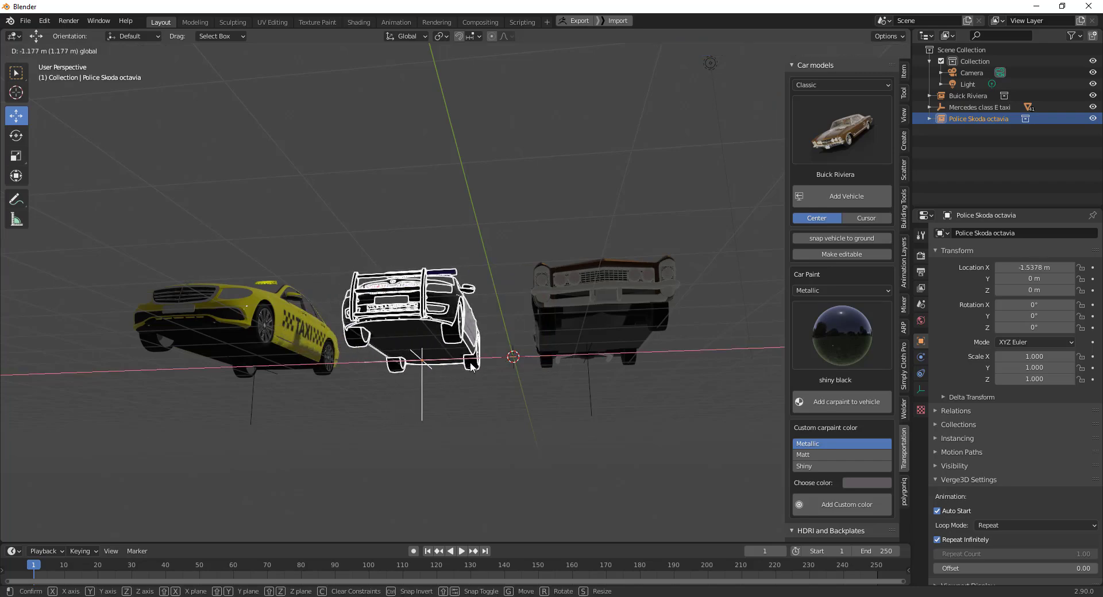
middle_drag(432, 366, 481, 425)
click(541, 402)
shift+middle_drag(597, 398, 548, 391)
scroll(546, 390, up, 3)
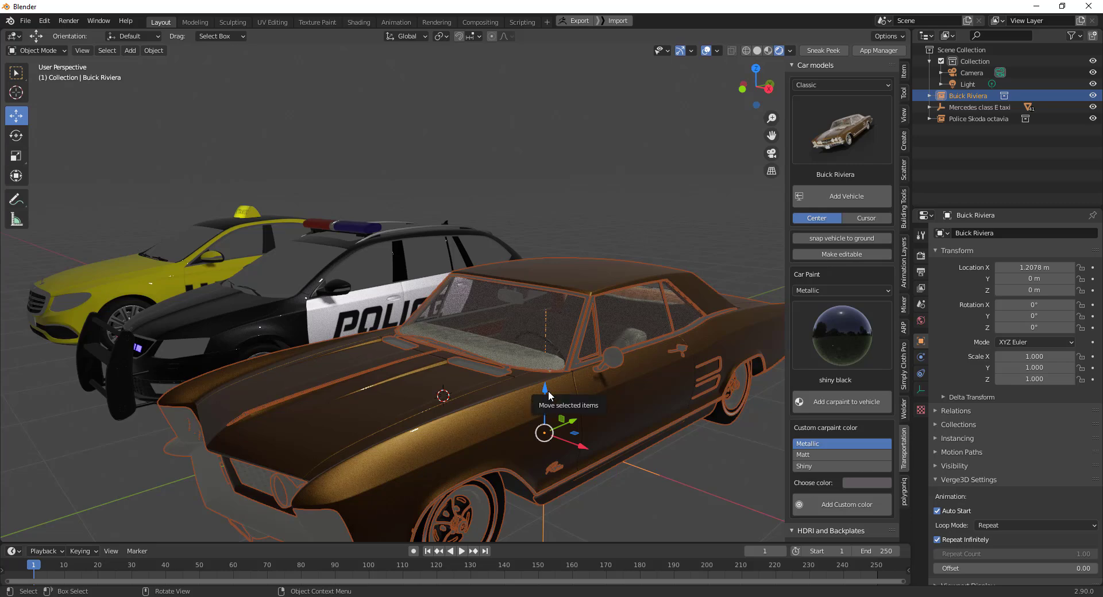
Step: Apply the Shiny 'shiny red dark' car paint to the Buick Riviera and view the three cars
click(846, 290)
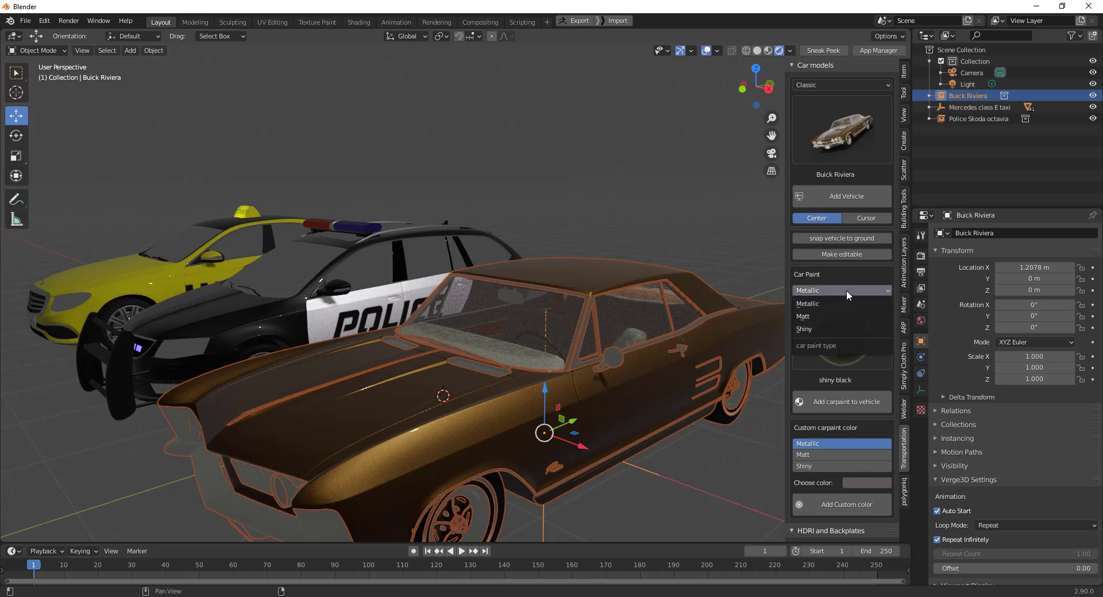
click(825, 328)
click(848, 342)
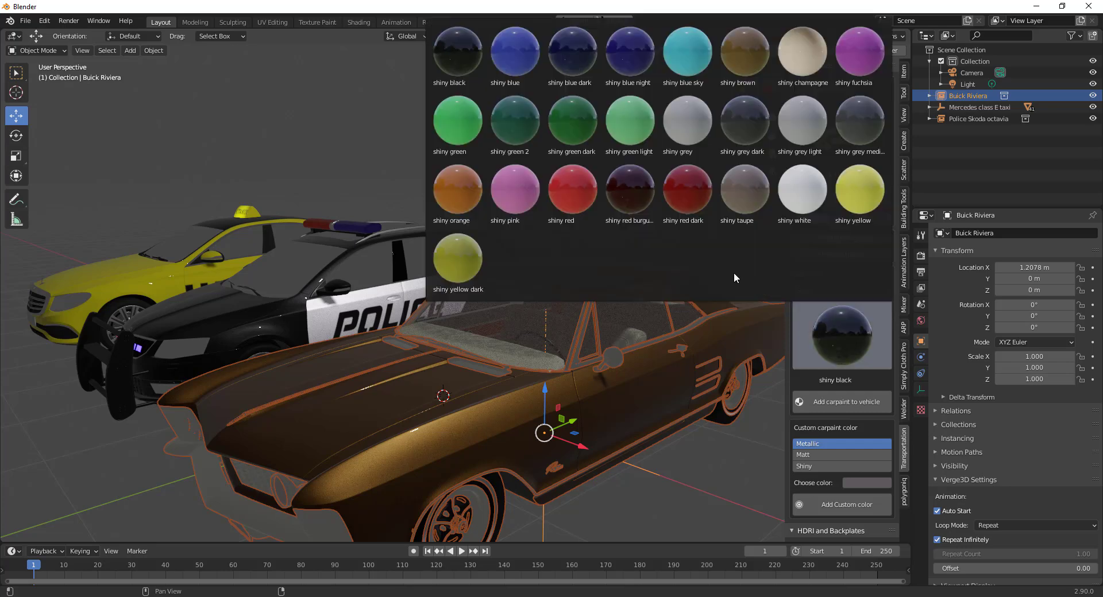
click(694, 195)
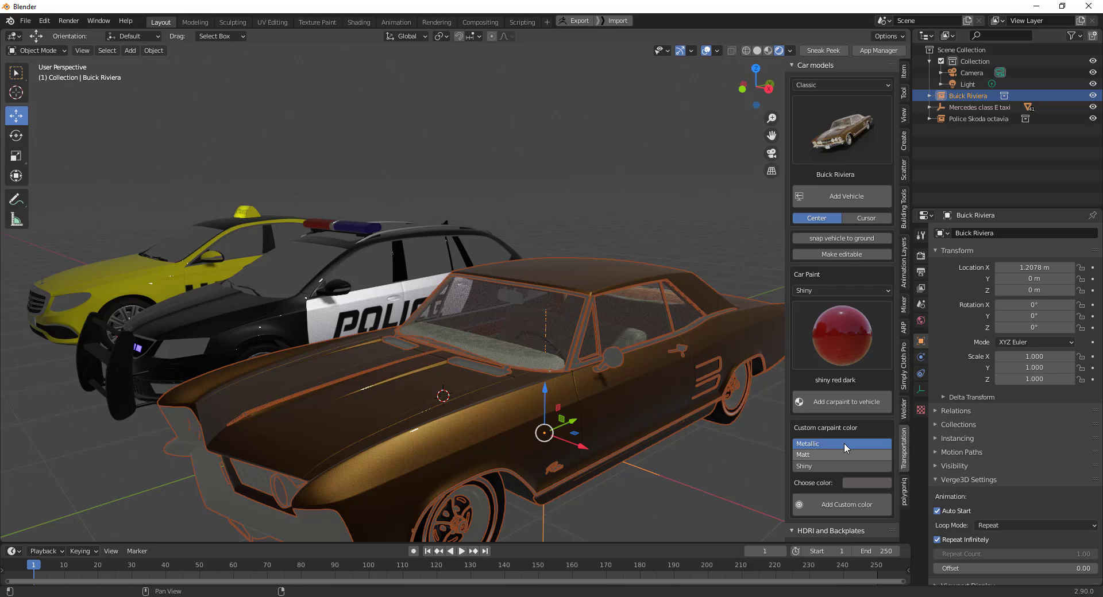
click(845, 403)
scroll(545, 436, down, 4)
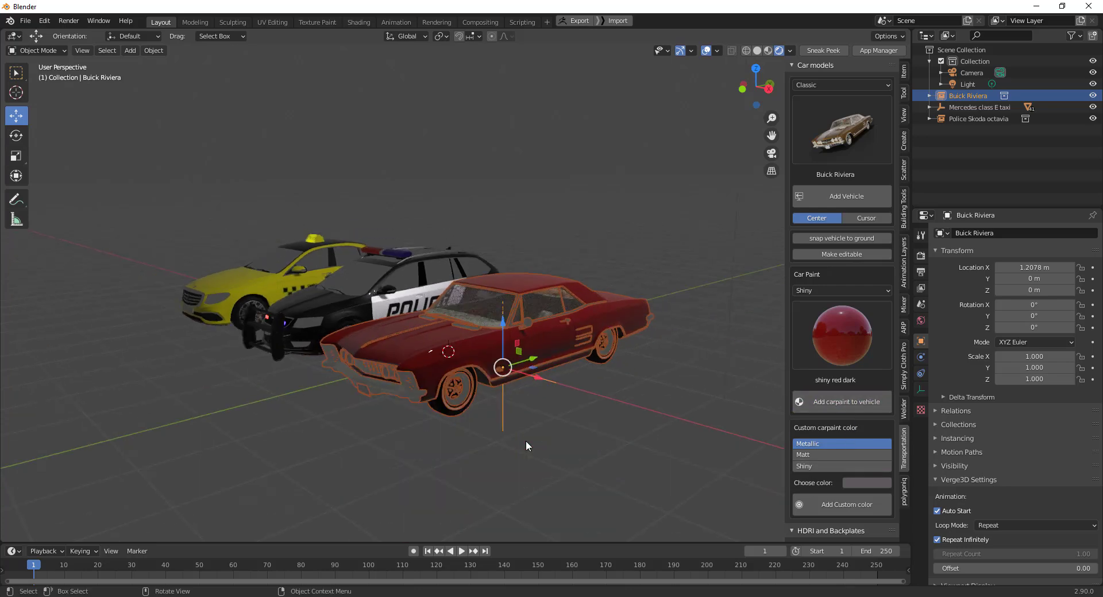
middle_drag(525, 440, 556, 426)
scroll(467, 418, down, 3)
scroll(466, 418, up, 2)
scroll(556, 425, up, 3)
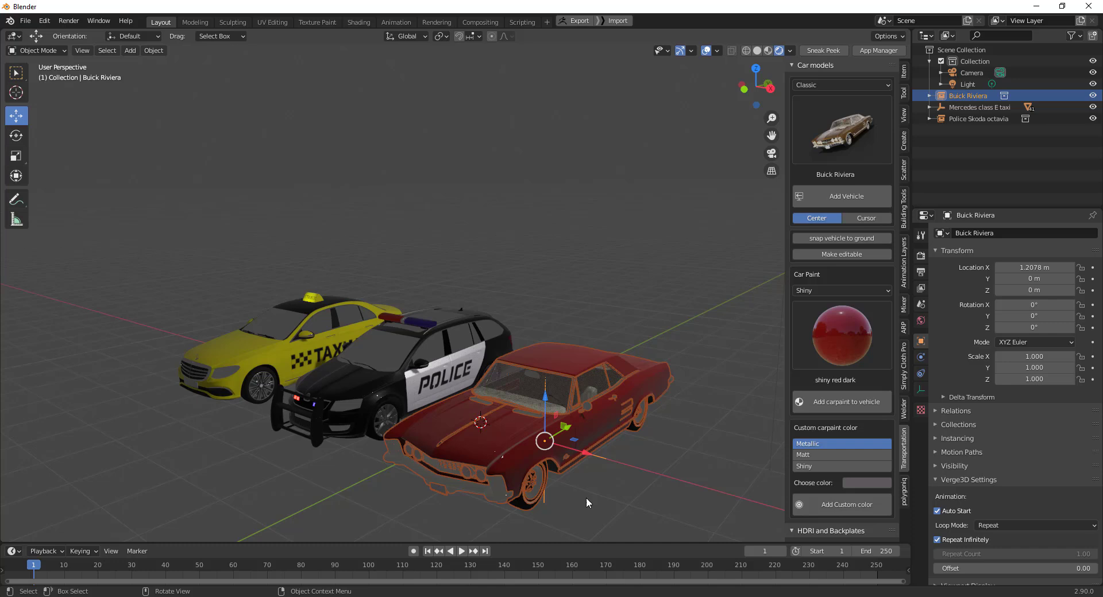
scroll(829, 431, down, 4)
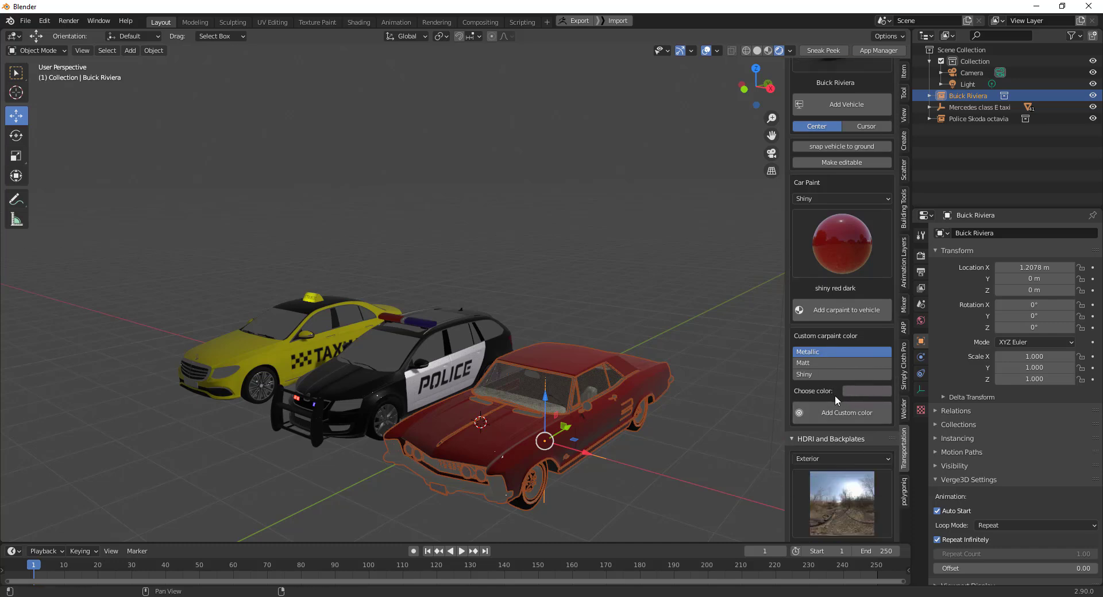
Step: Browse the interior HDRI thumbnails in the HDRI and Backplates panel
scroll(849, 408, down, 5)
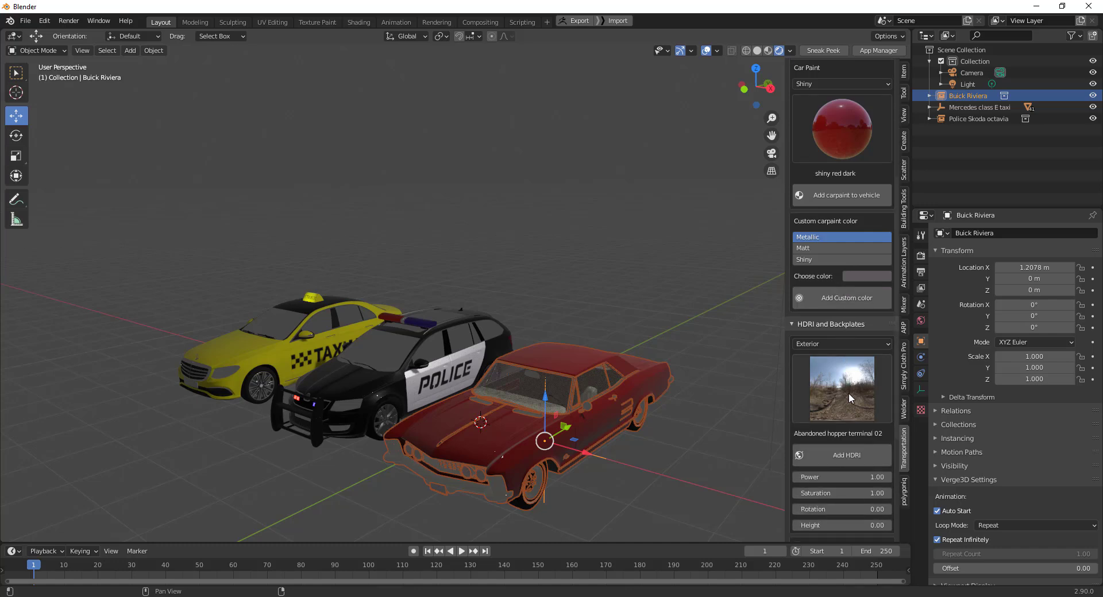
click(837, 345)
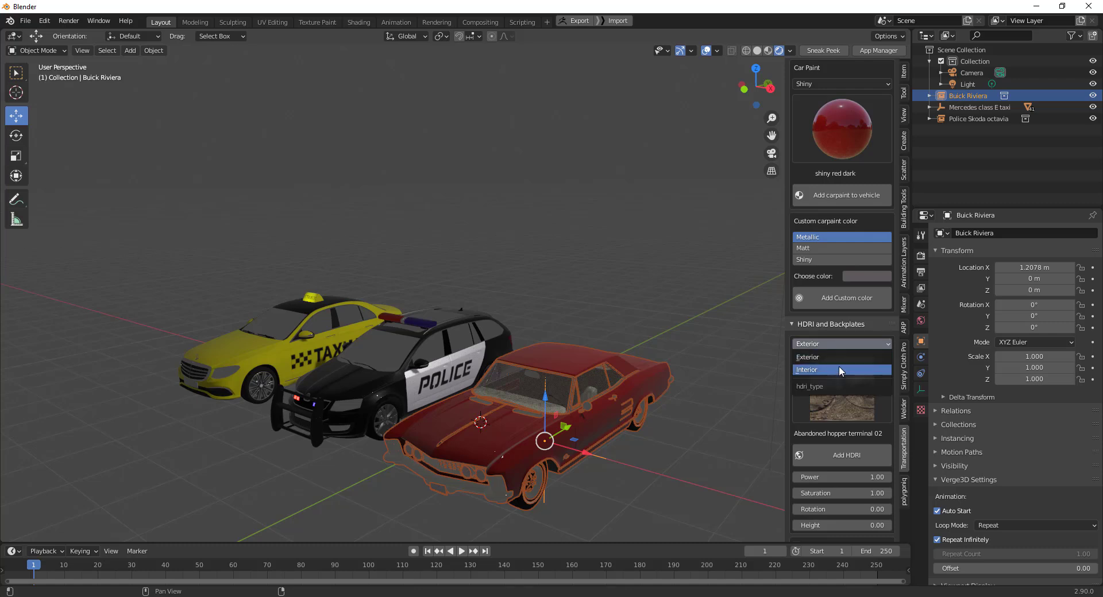
click(839, 368)
click(805, 408)
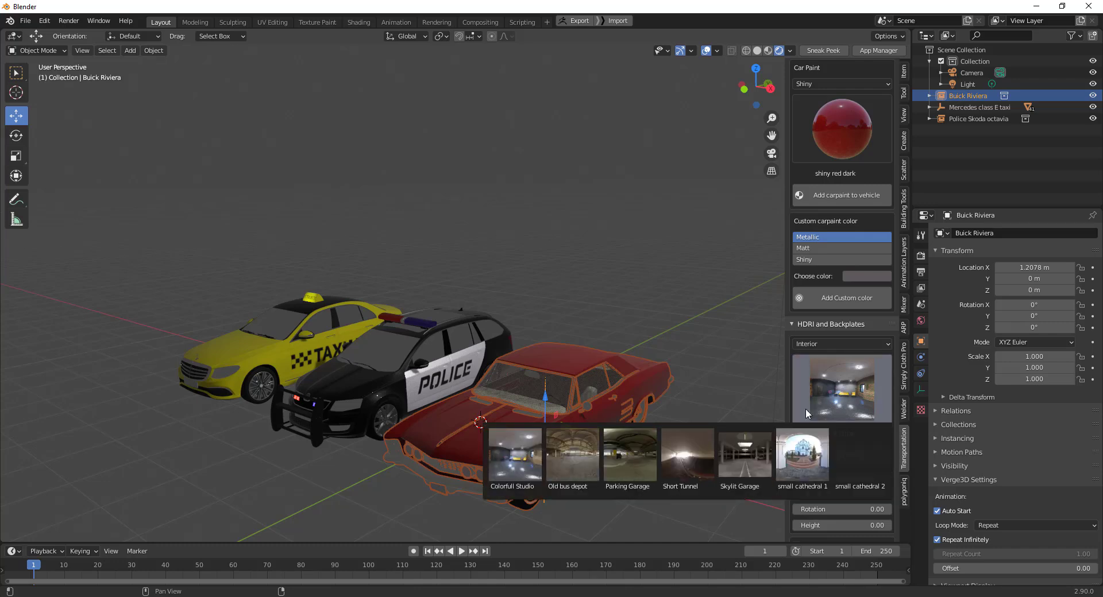
Step: Switch the HDRI category to Exterior and pick Piazza San Marco
click(863, 341)
click(843, 356)
click(844, 384)
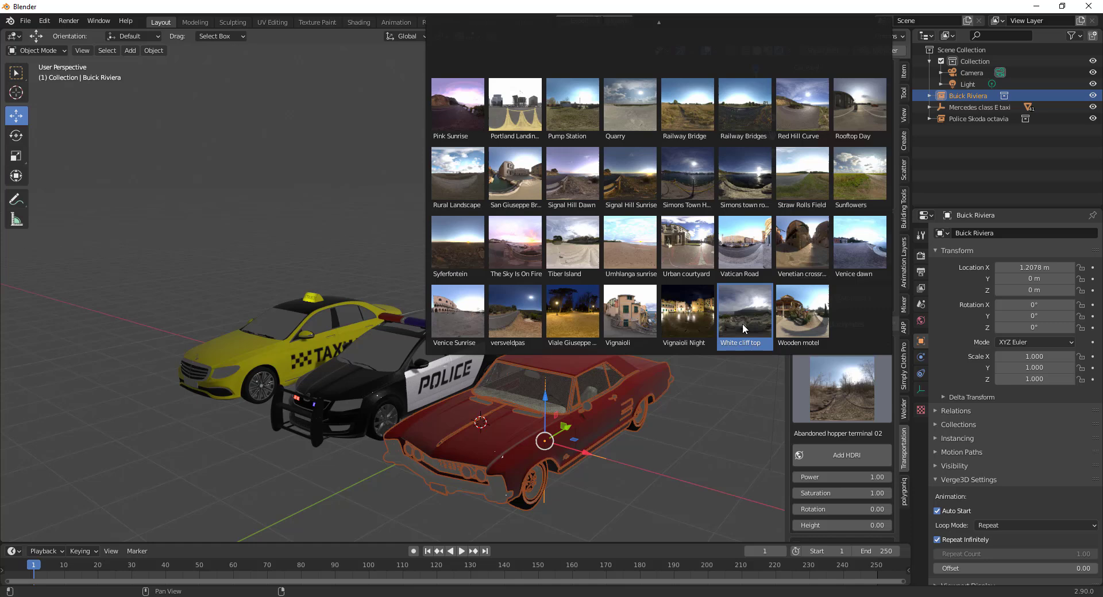
scroll(701, 316, up, 3)
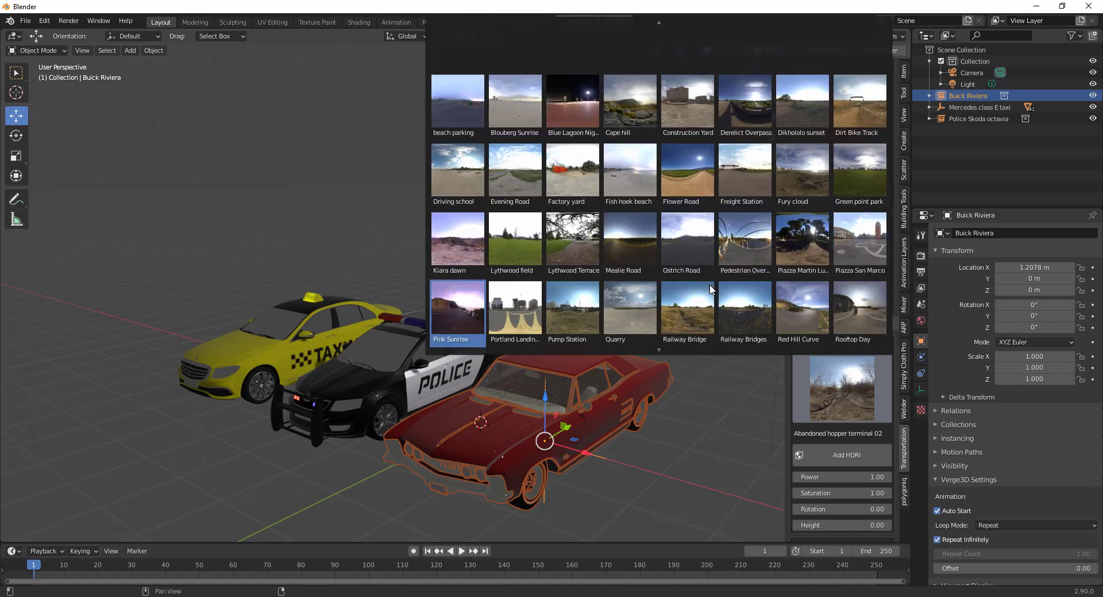
scroll(710, 289, down, 1)
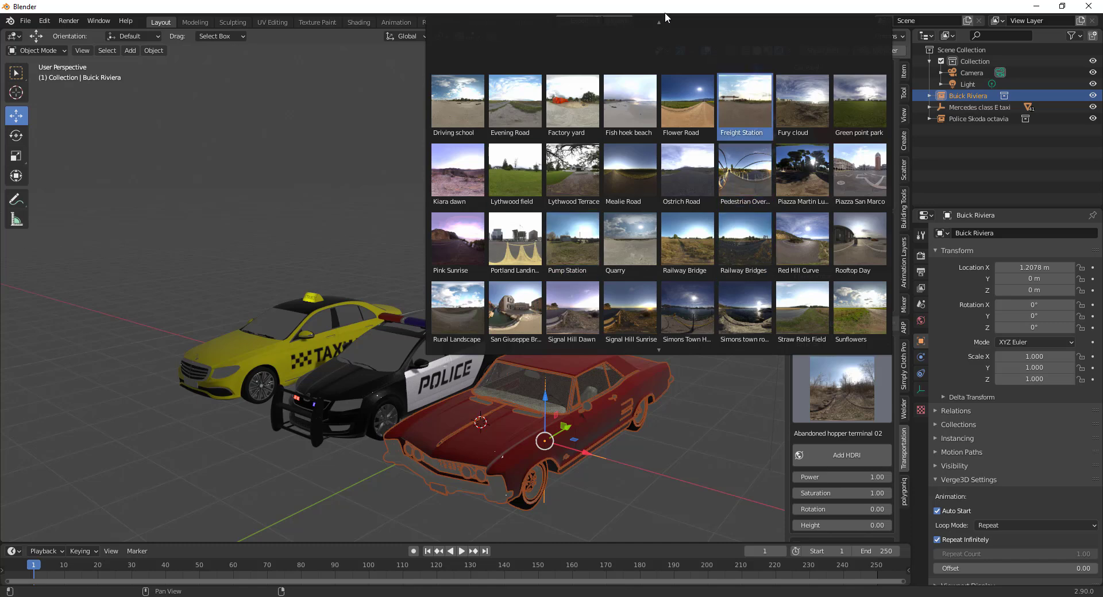
mouse_move(662, 20)
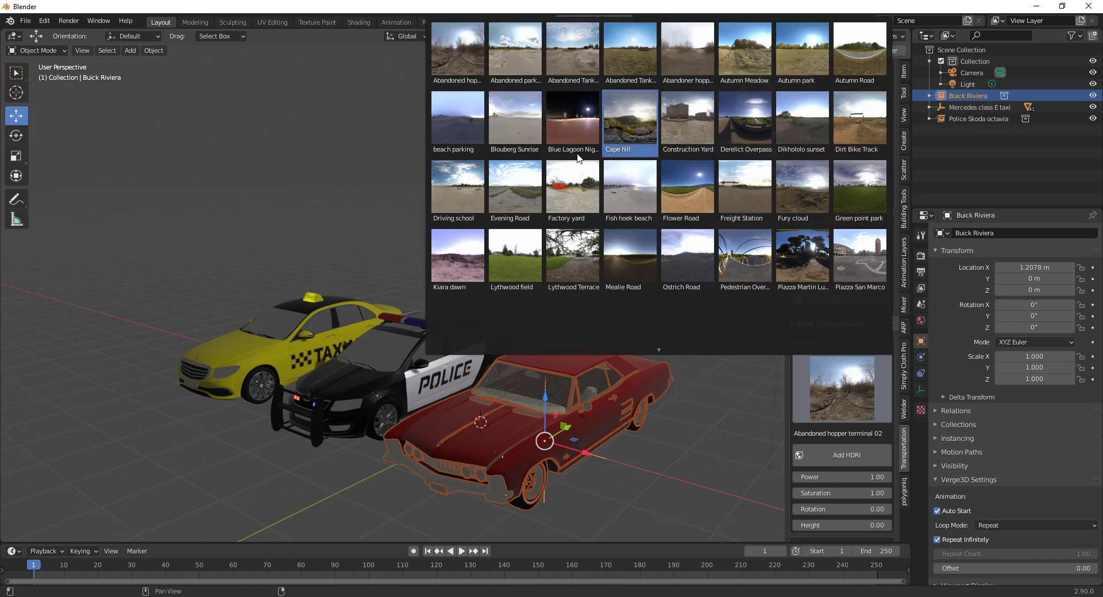
click(878, 271)
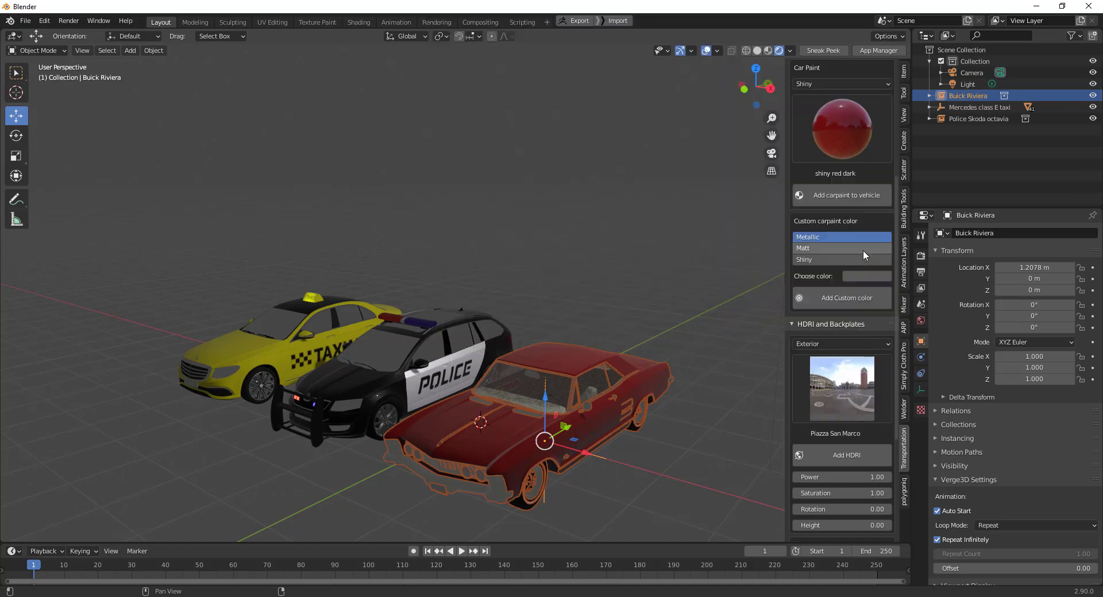
Step: Add the Piazza San Marco HDRI around the cars and orbit to a low frontal view
click(840, 457)
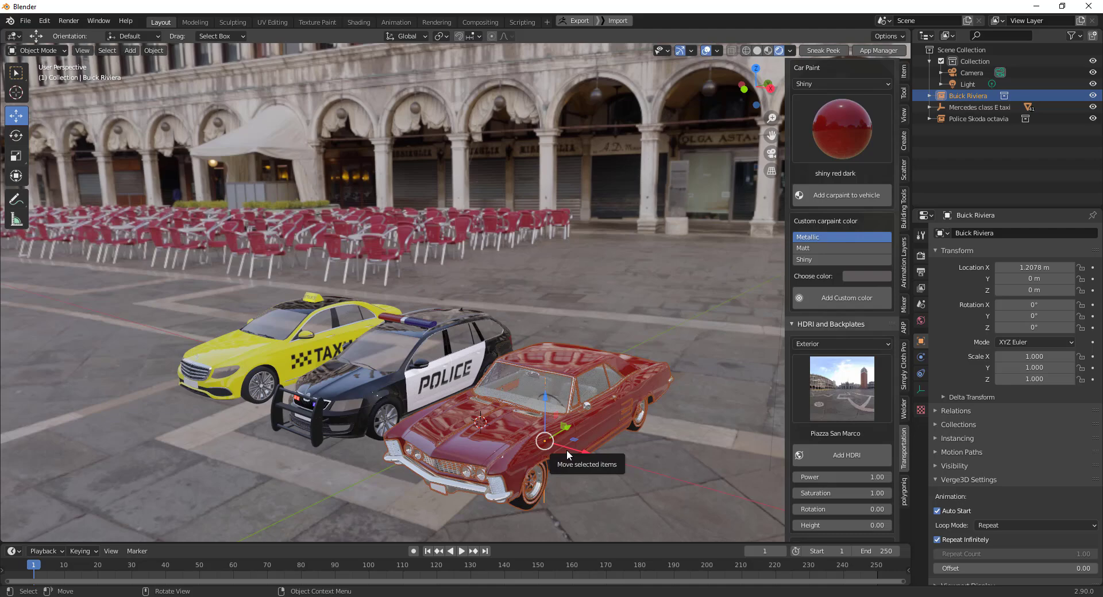
scroll(444, 370, down, 6)
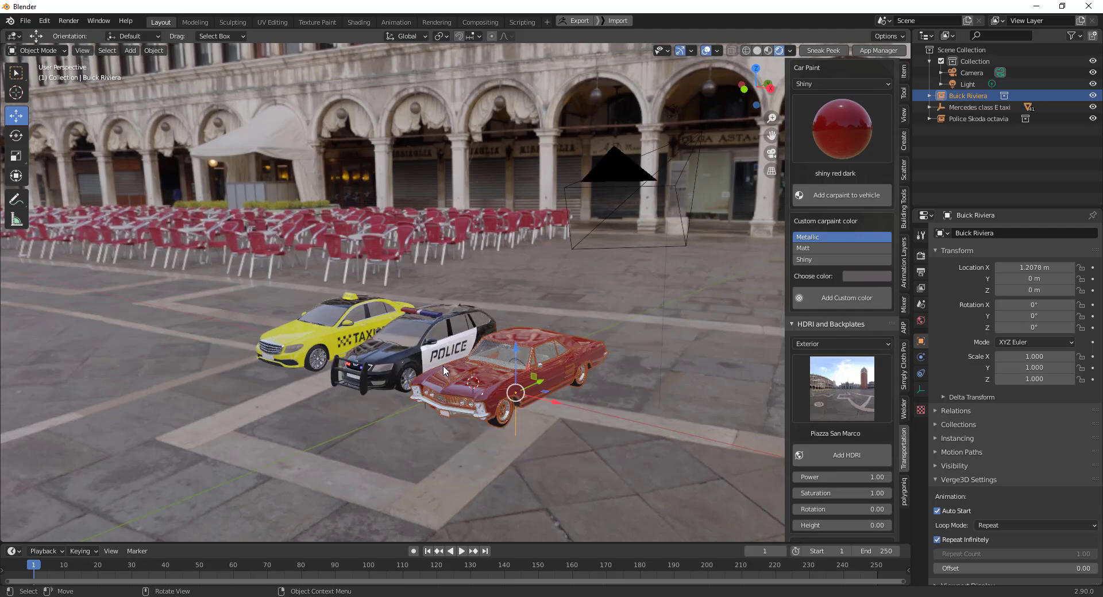
scroll(445, 370, up, 7)
scroll(445, 370, down, 1)
middle_drag(441, 395, 517, 402)
scroll(484, 381, down, 4)
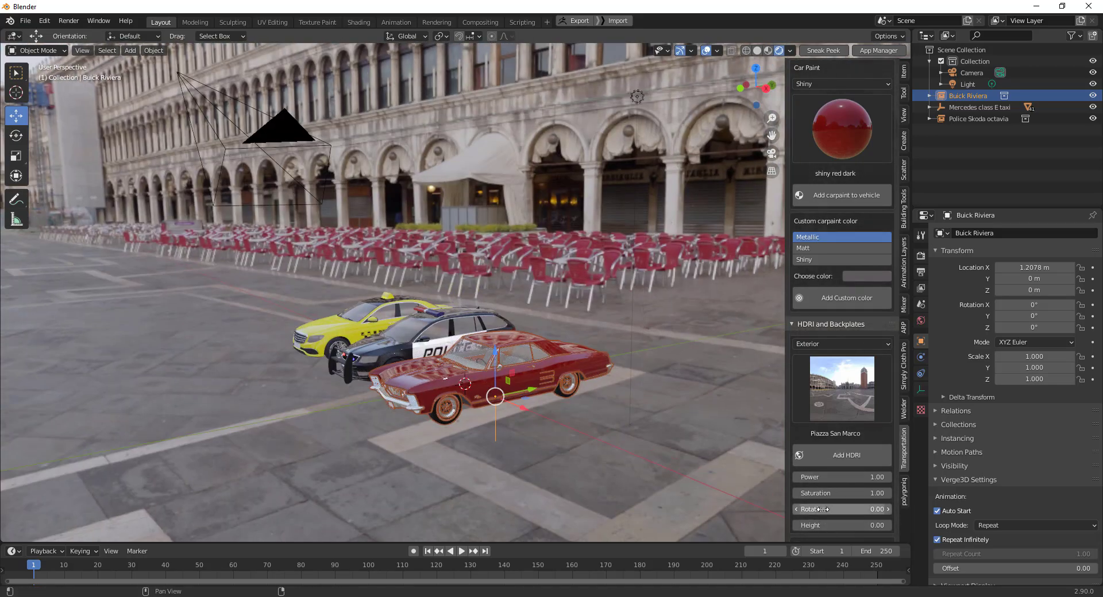
Step: Rotate the HDRI to 72.39 and reset its height to the default 0
mouse_move(815, 509)
mouse_down()
mouse_move(853, 509)
mouse_move(805, 532)
mouse_move(787, 526)
mouse_move(801, 526)
mouse_up()
right_click(840, 526)
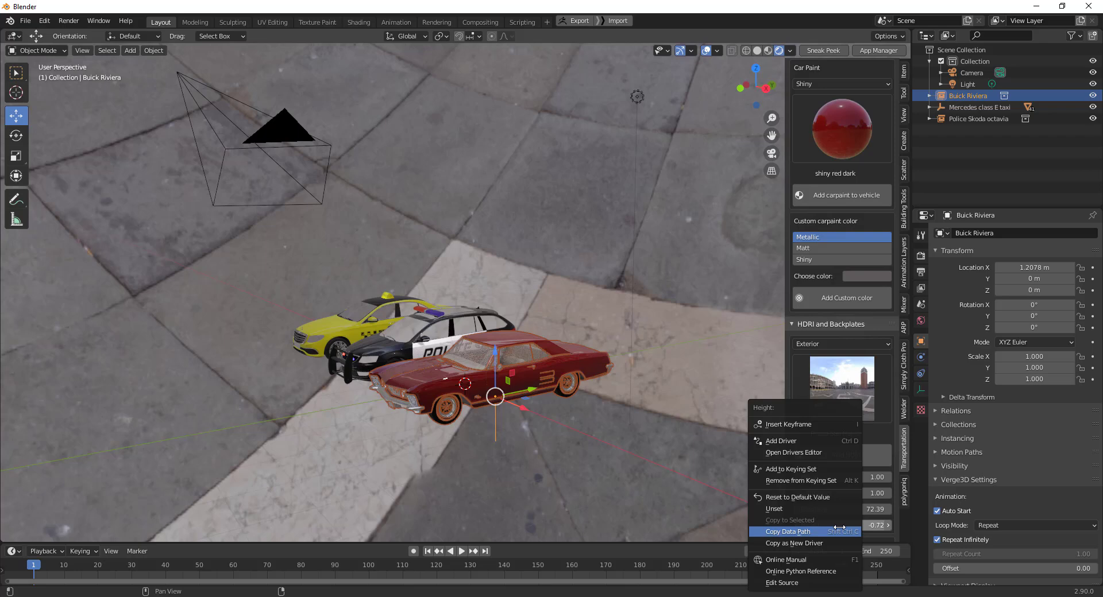
click(822, 498)
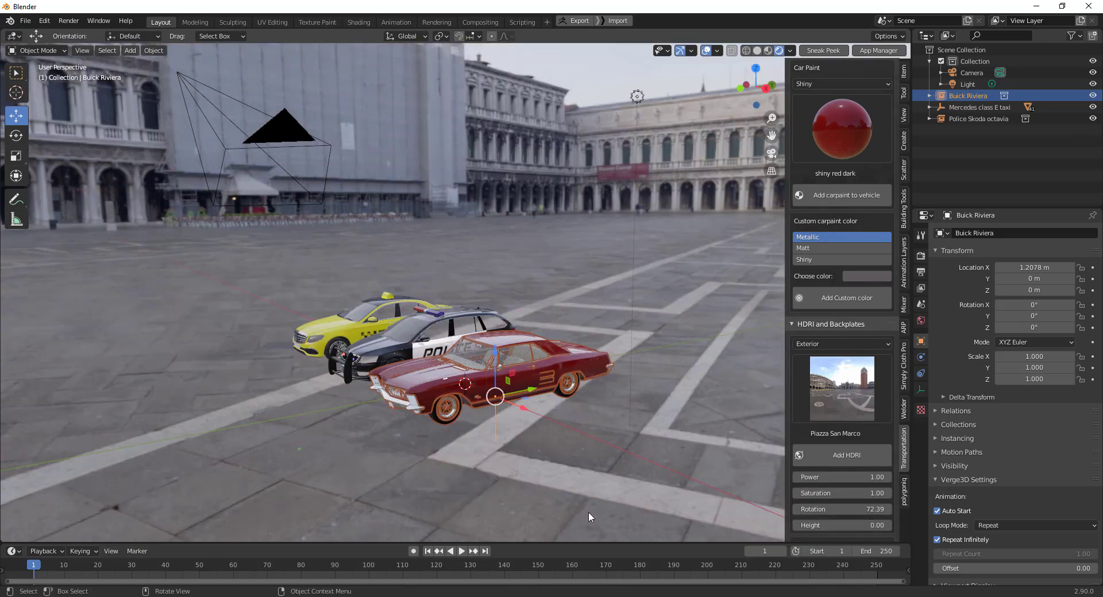
Step: Enable backplates, deselect the Buick Riviera, and look through the scene camera
scroll(867, 421, down, 5)
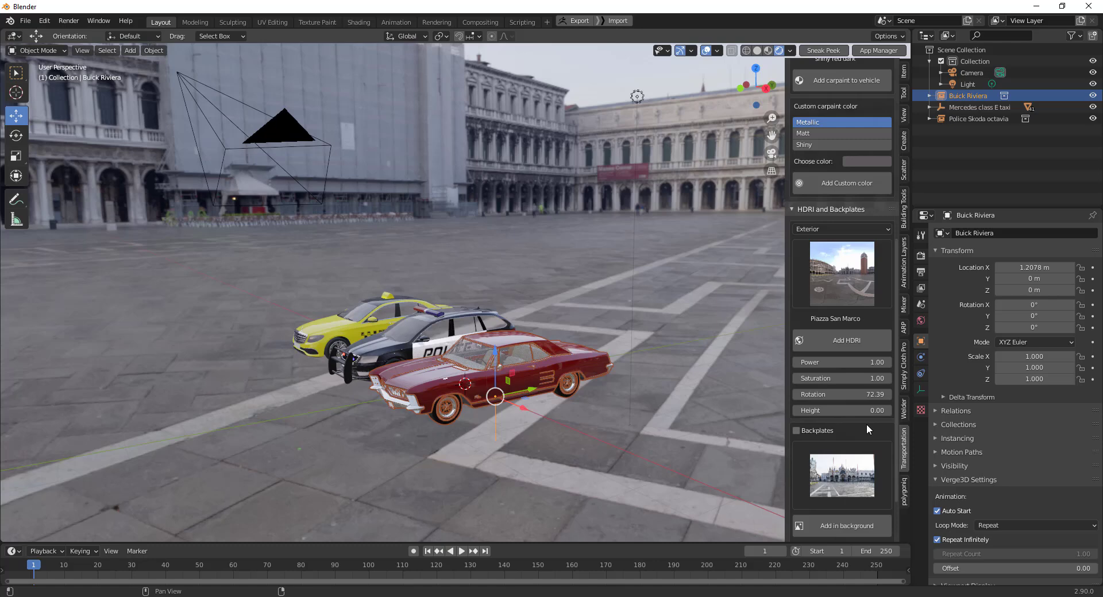
click(796, 431)
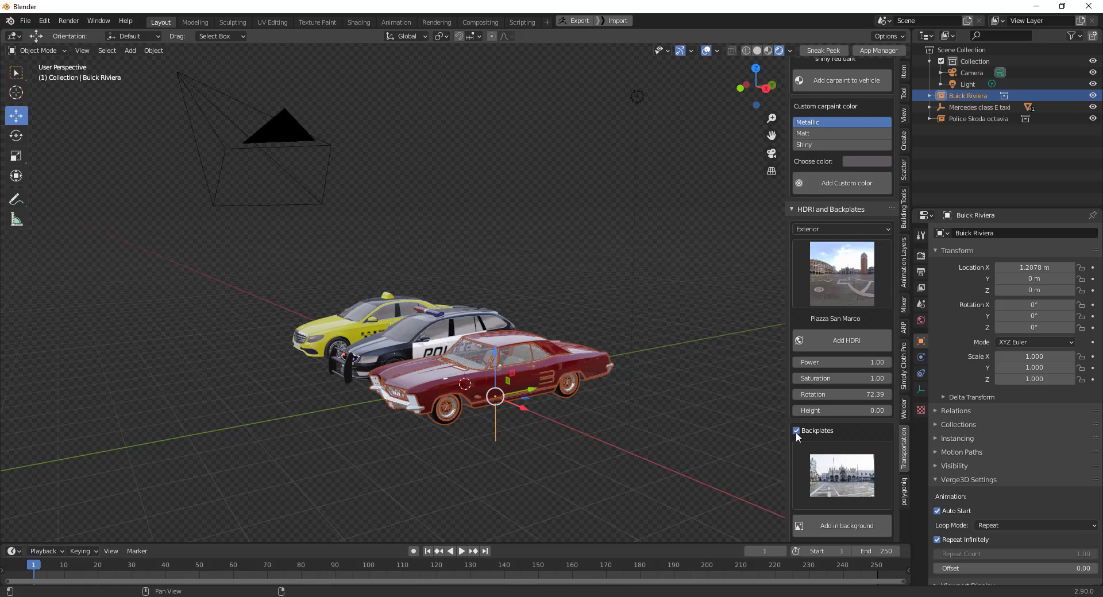
click(453, 216)
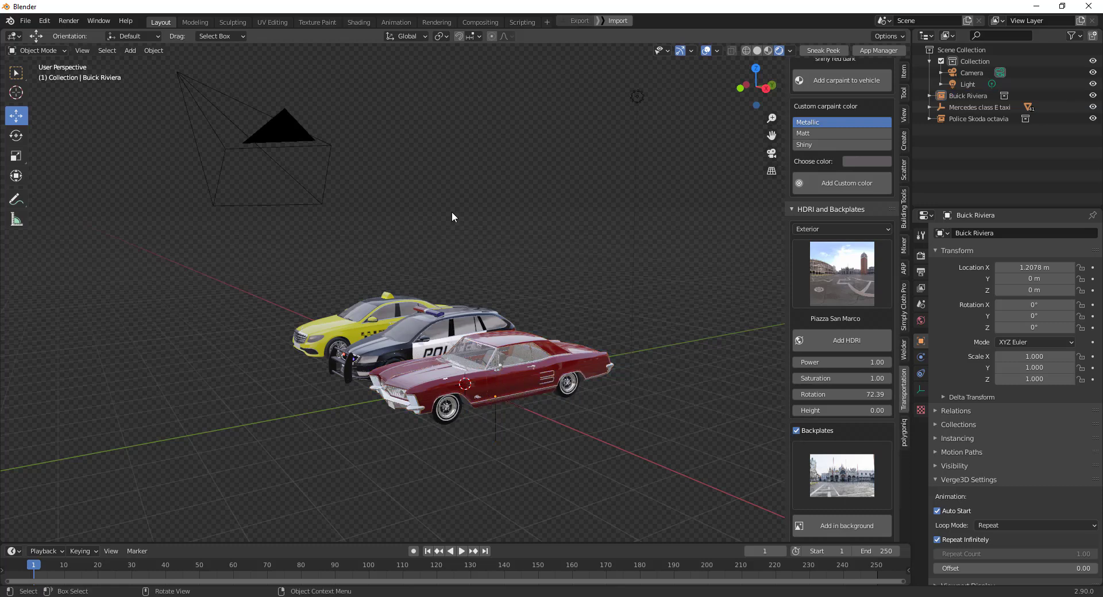
key(KP_0)
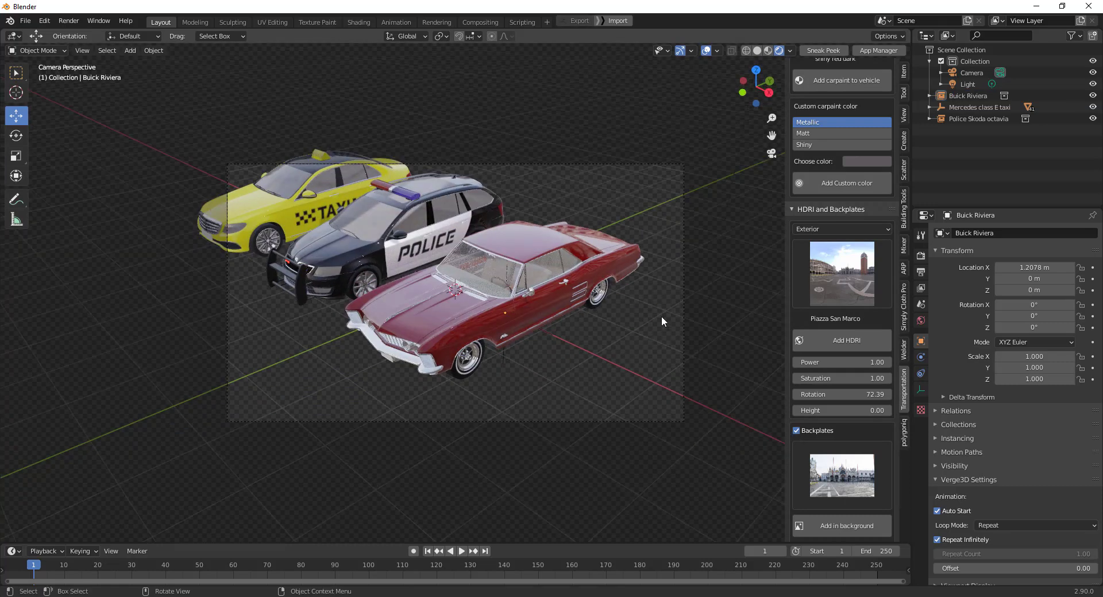
Step: Lock Camera to View, then orbit and zoom the camera to a low frontal framing of the cars
click(904, 116)
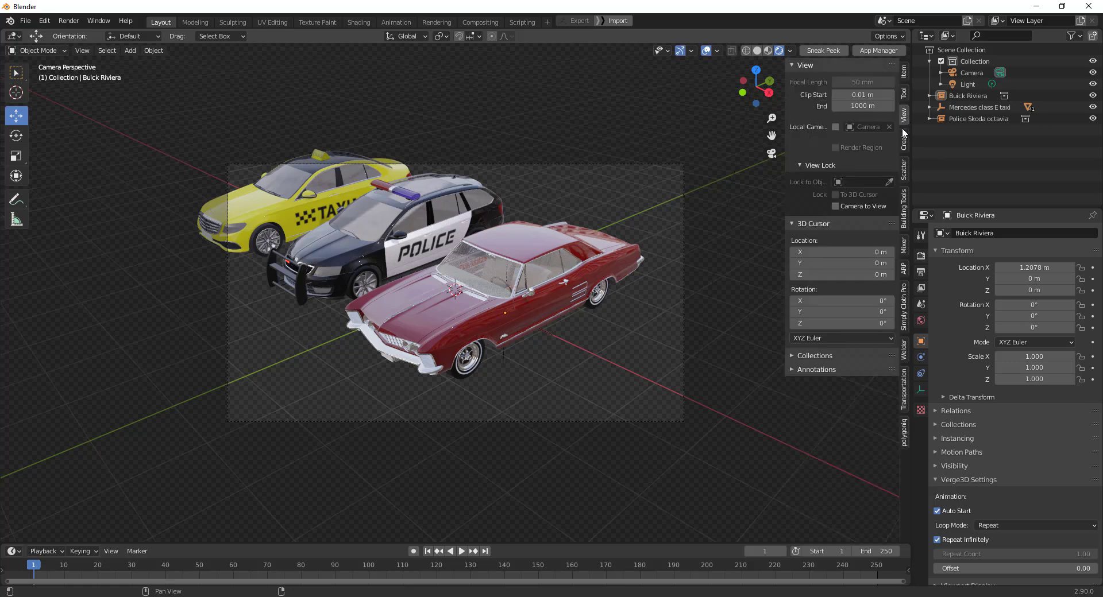
click(836, 207)
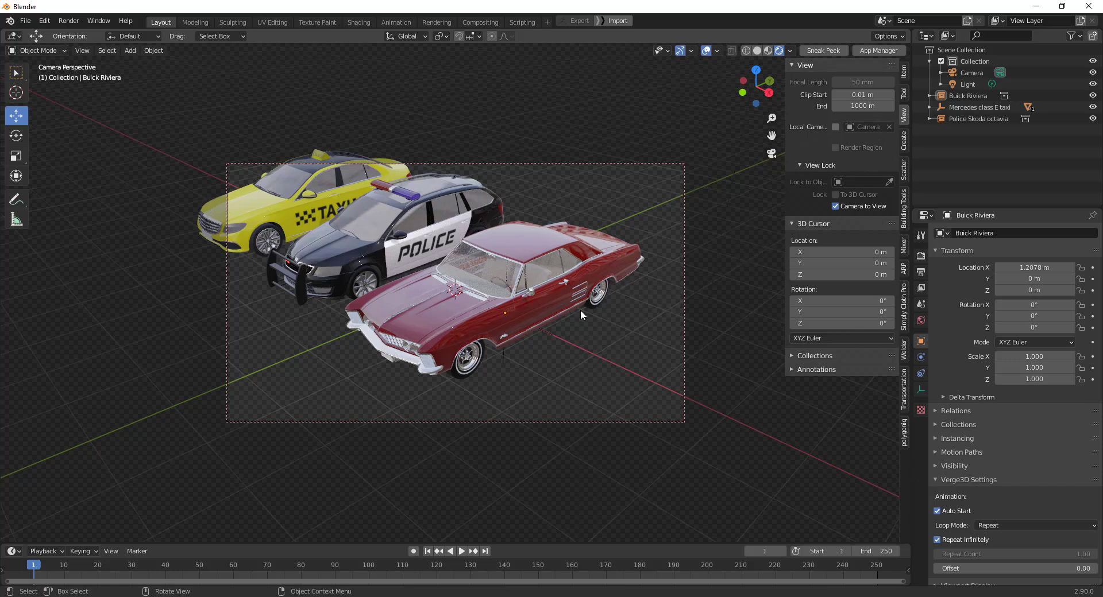
scroll(544, 337, down, 5)
scroll(470, 316, up, 3)
middle_drag(470, 316, 326, 140)
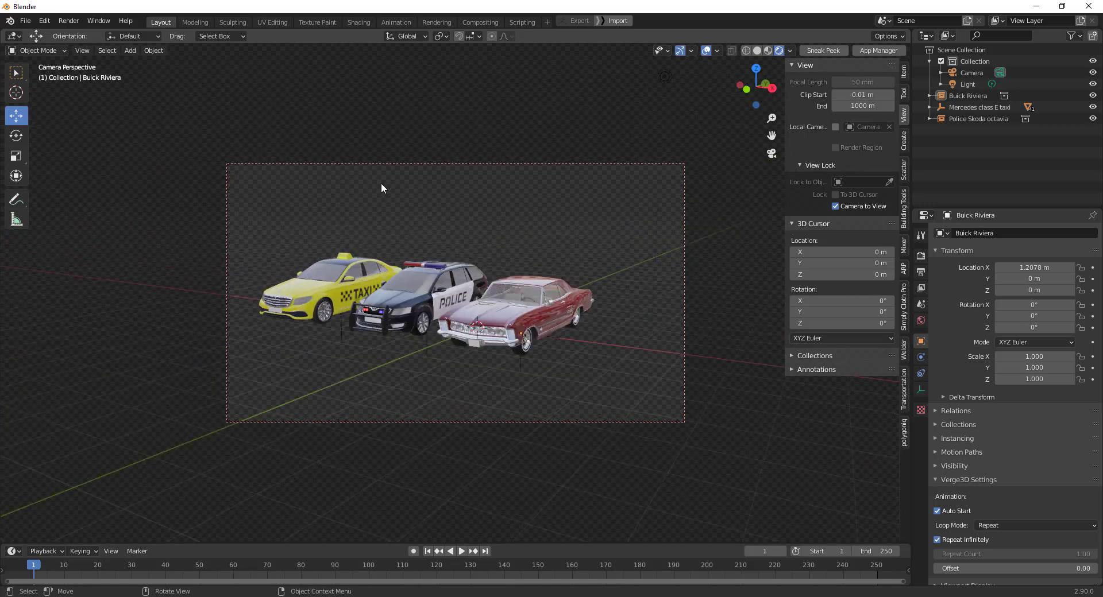
scroll(506, 294, up, 3)
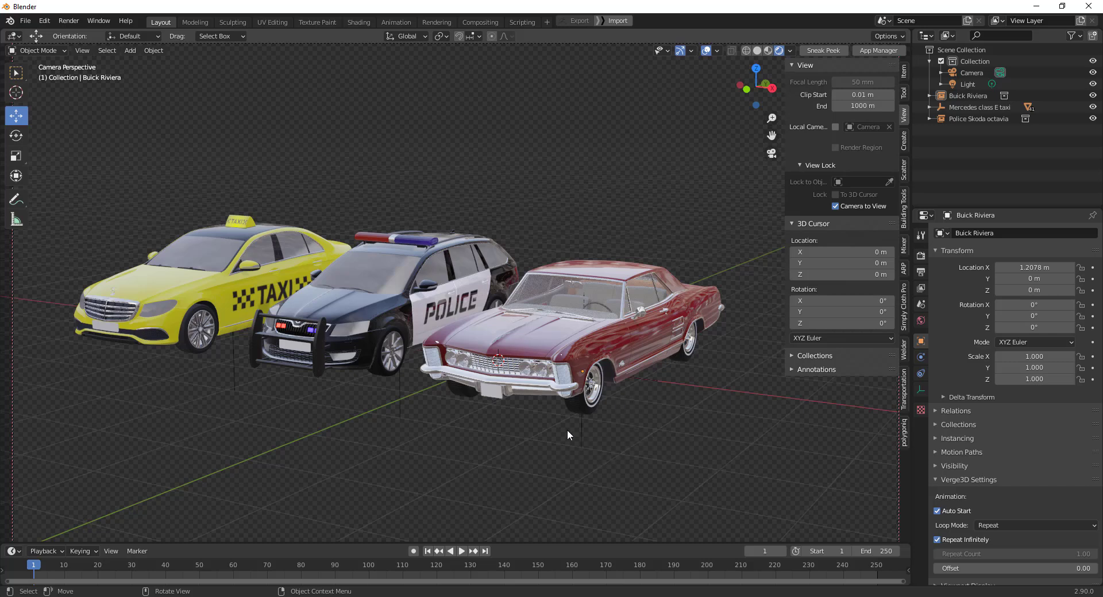
middle_drag(567, 430, 605, 442)
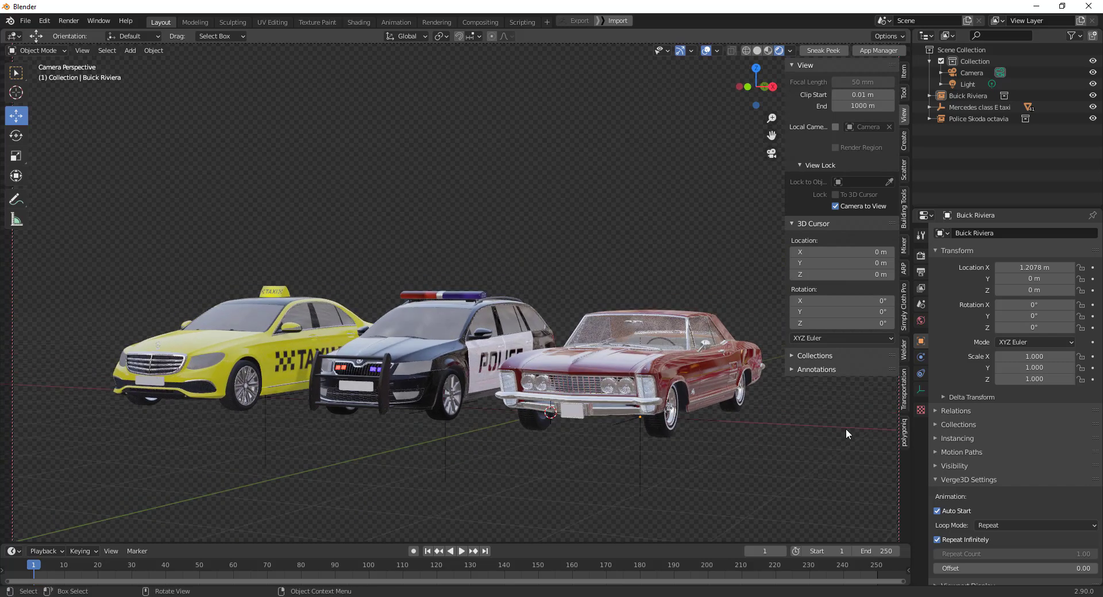
Step: Set the Venice piazza image as the background backplate
click(904, 396)
scroll(853, 432, down, 10)
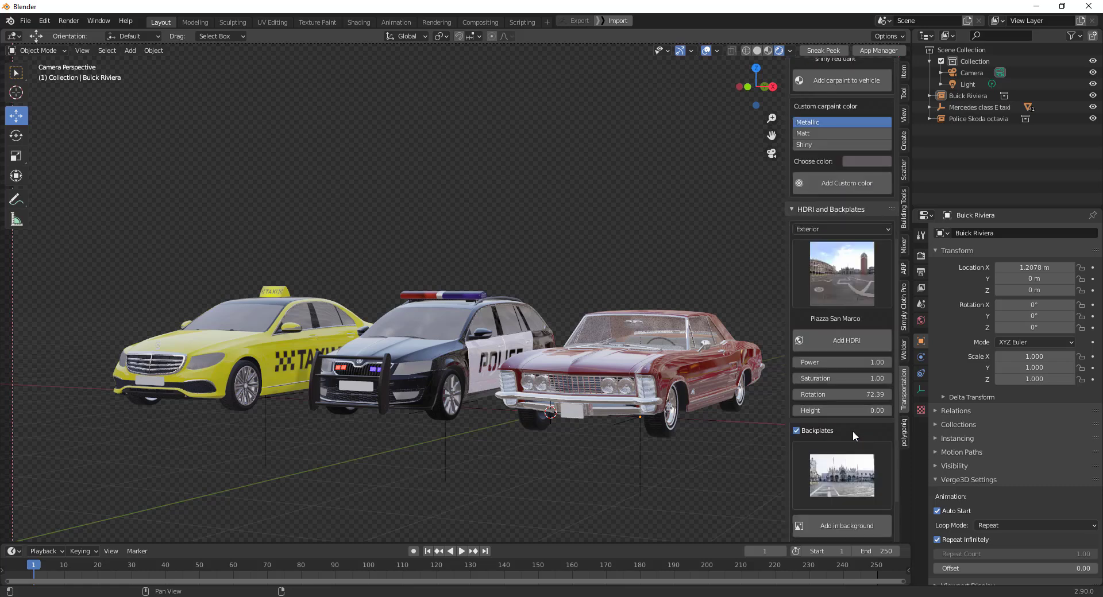
scroll(843, 297, down, 3)
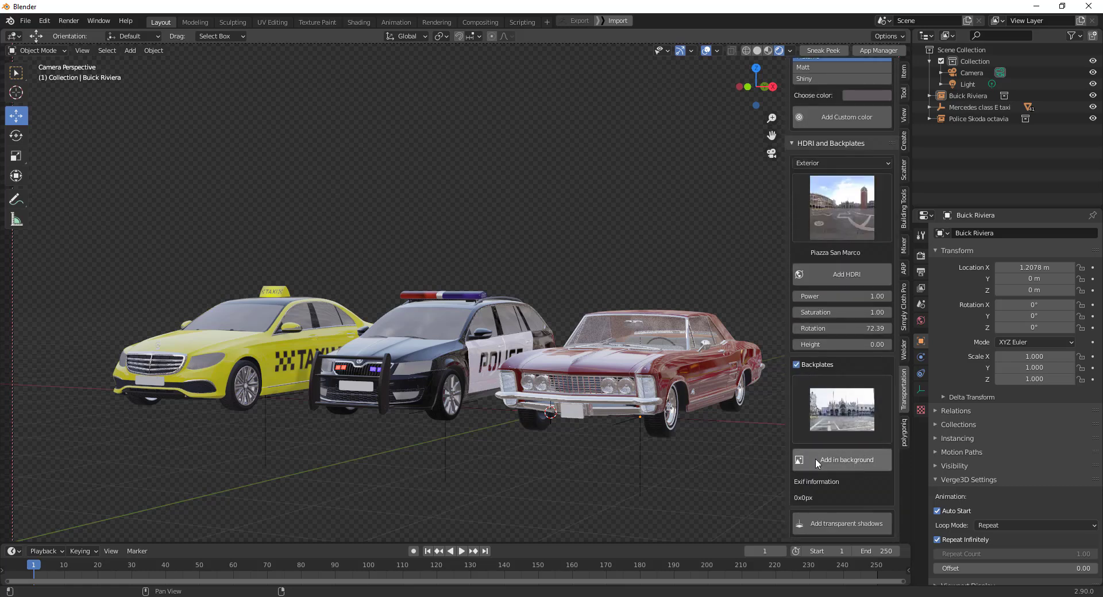
click(846, 466)
Step: Raise and pull back the camera so the three cars sit centred on the square
middle_drag(517, 402, 514, 478)
scroll(527, 457, down, 4)
scroll(528, 460, up, 4)
scroll(426, 458, down, 1)
scroll(485, 471, down, 1)
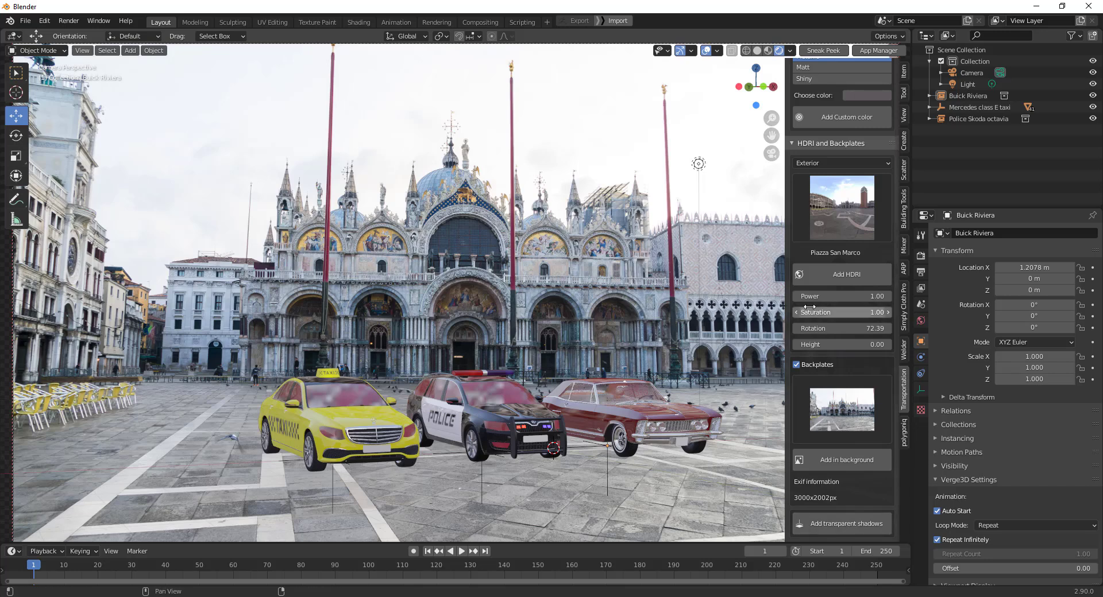
Step: Switch the render engine to Cycles
click(920, 255)
click(1014, 233)
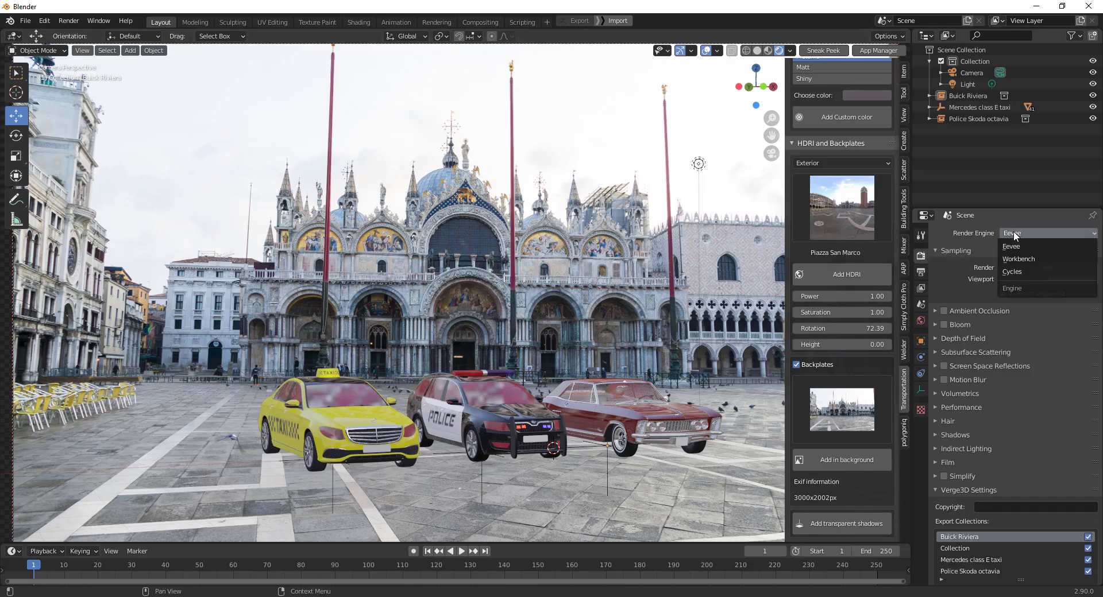
click(1013, 273)
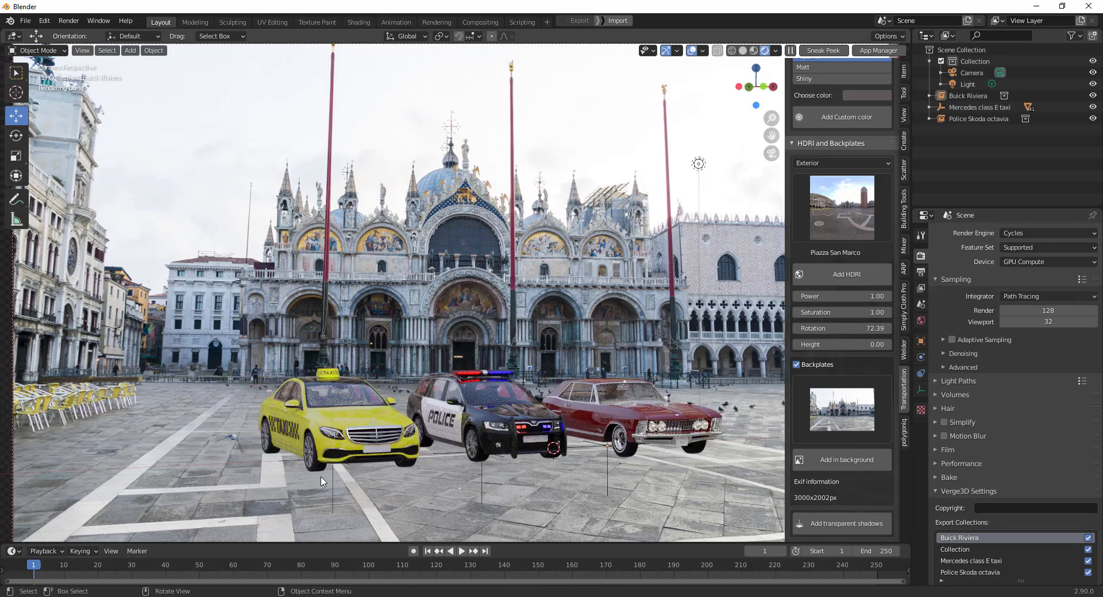
Step: Select all three cars and add transparent shadow catchers beneath them
drag(290, 494, 376, 505)
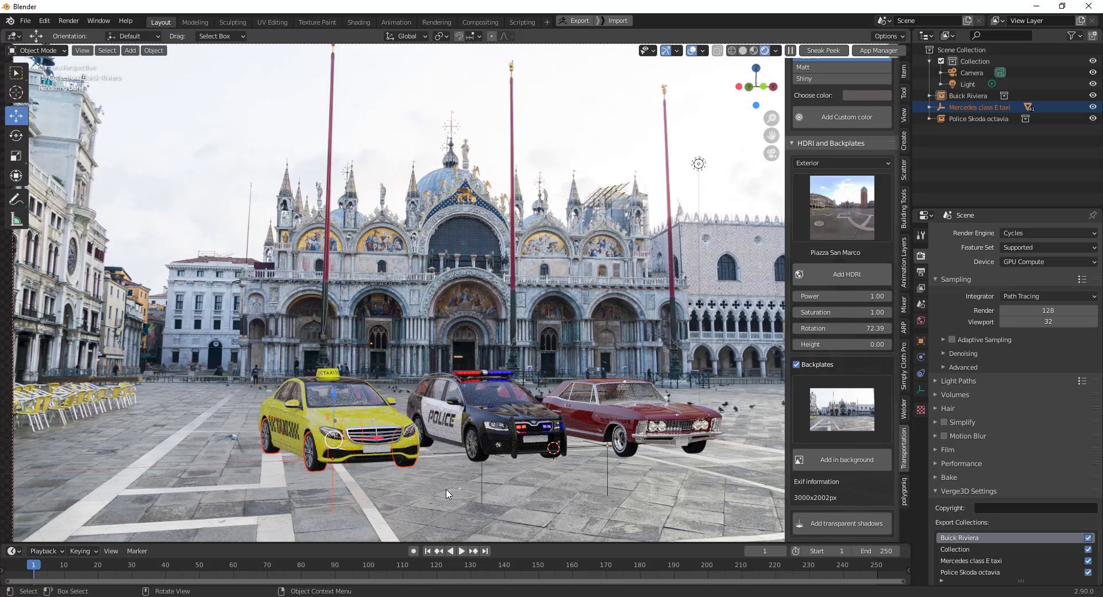
click(314, 504)
drag(746, 488, 749, 488)
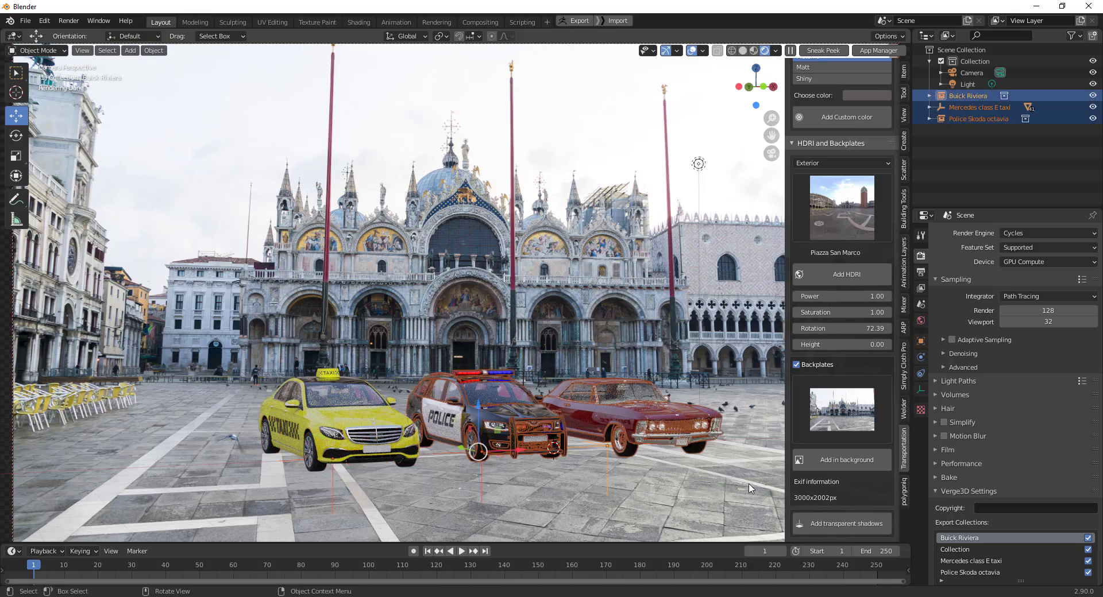
click(828, 526)
click(526, 327)
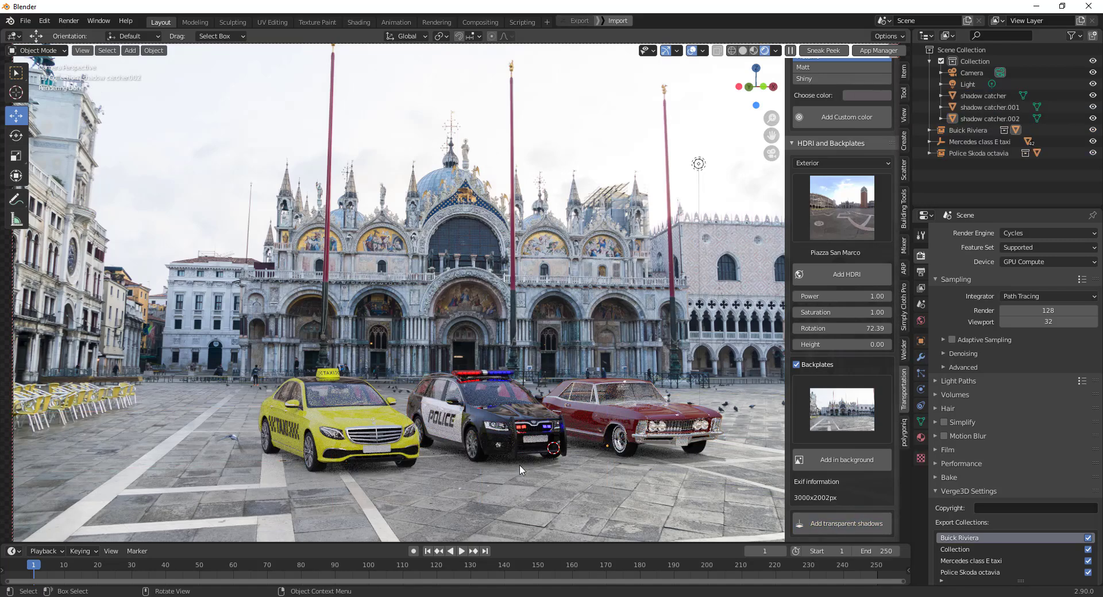
Step: Reframe the camera head-on with the cars shifted to the left
middle_drag(577, 472, 548, 477)
scroll(552, 478, up, 2)
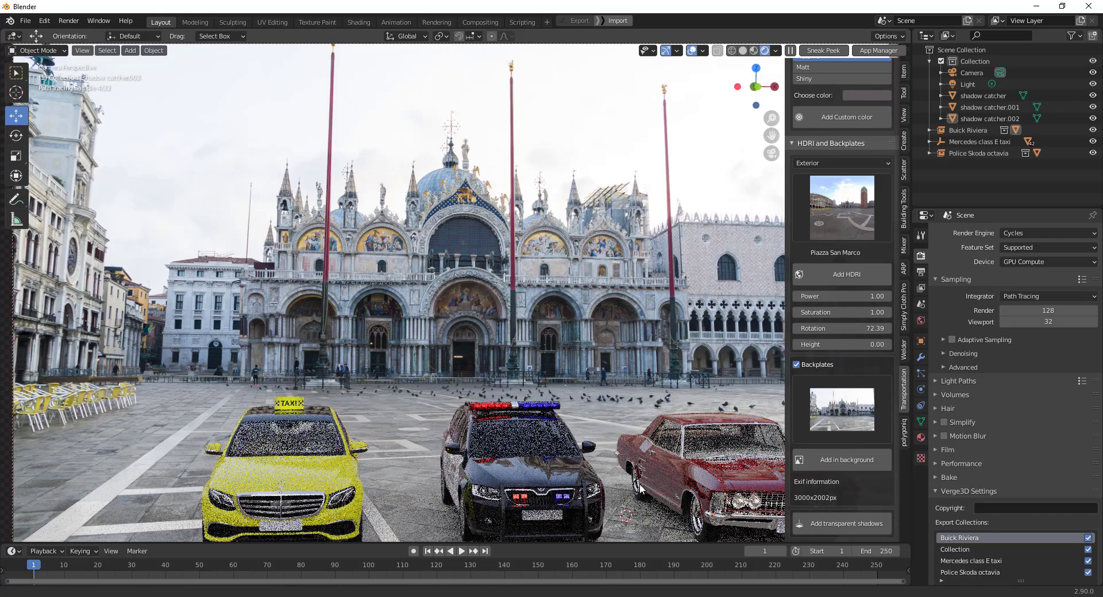
shift+middle_drag(647, 489, 501, 524)
scroll(521, 474, down, 3)
Step: Drag the red Buick Riviera rightward across the square, away from the police car
click(387, 433)
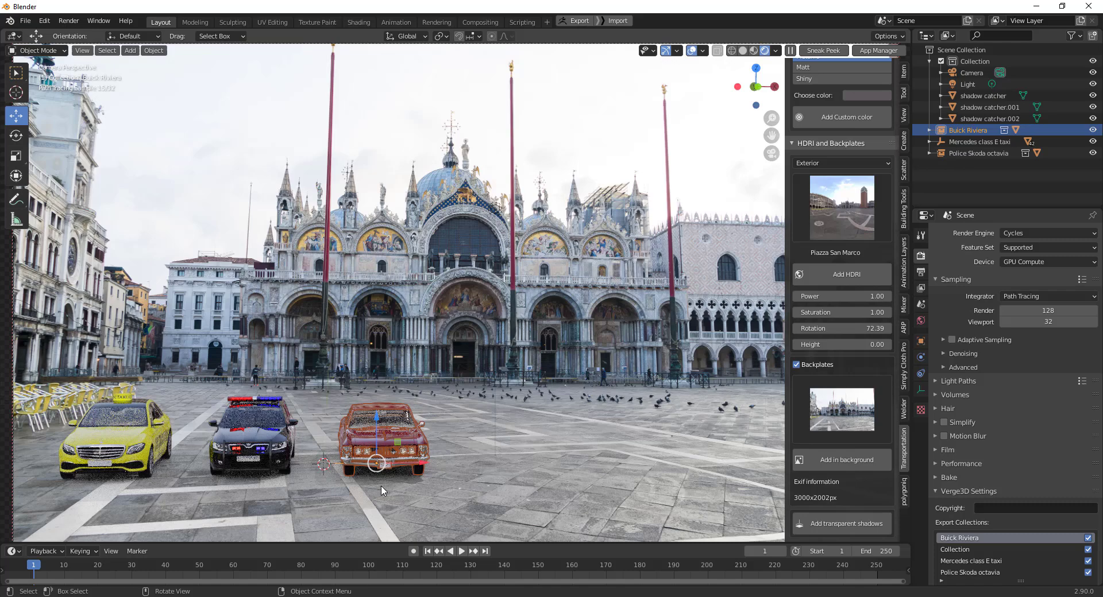
drag(426, 464, 610, 463)
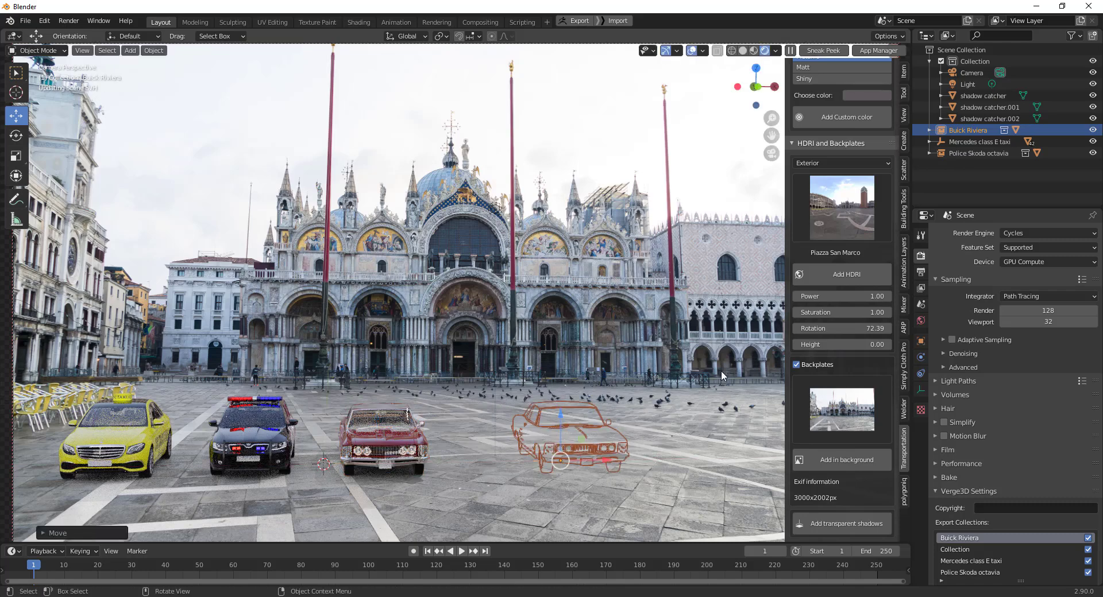
scroll(822, 259, up, 7)
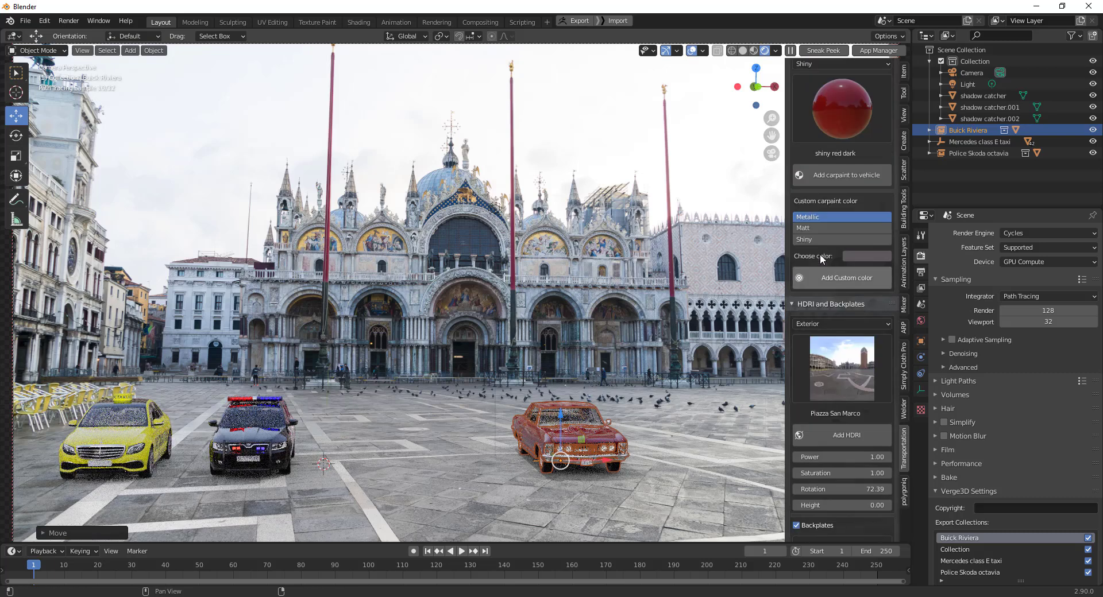
scroll(827, 241, up, 10)
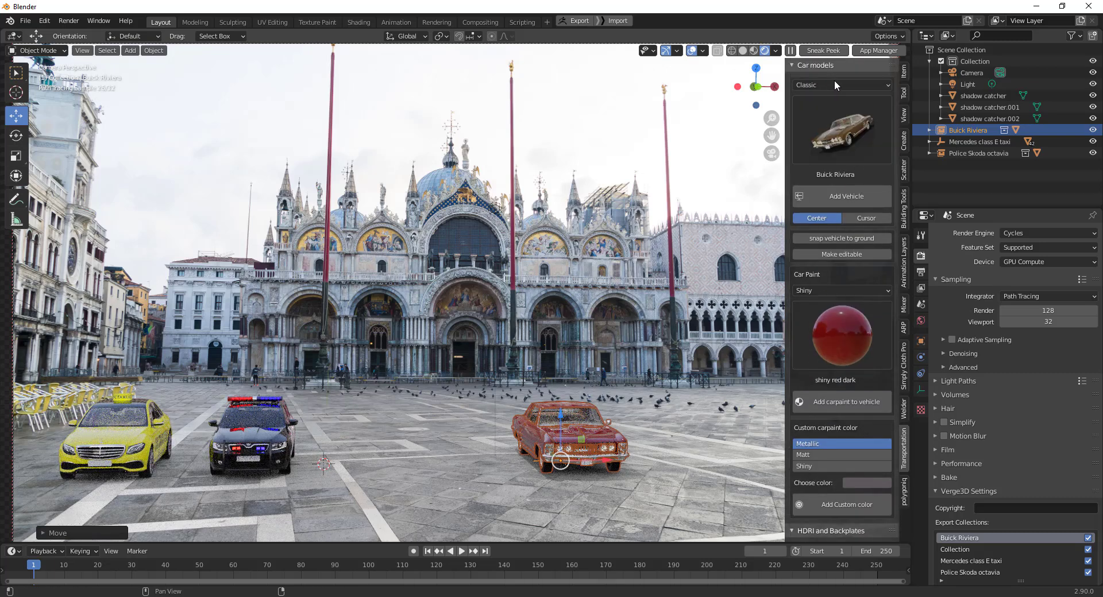
Step: Add a red Jaguar F-Type from the Sport category beside the police car
click(836, 82)
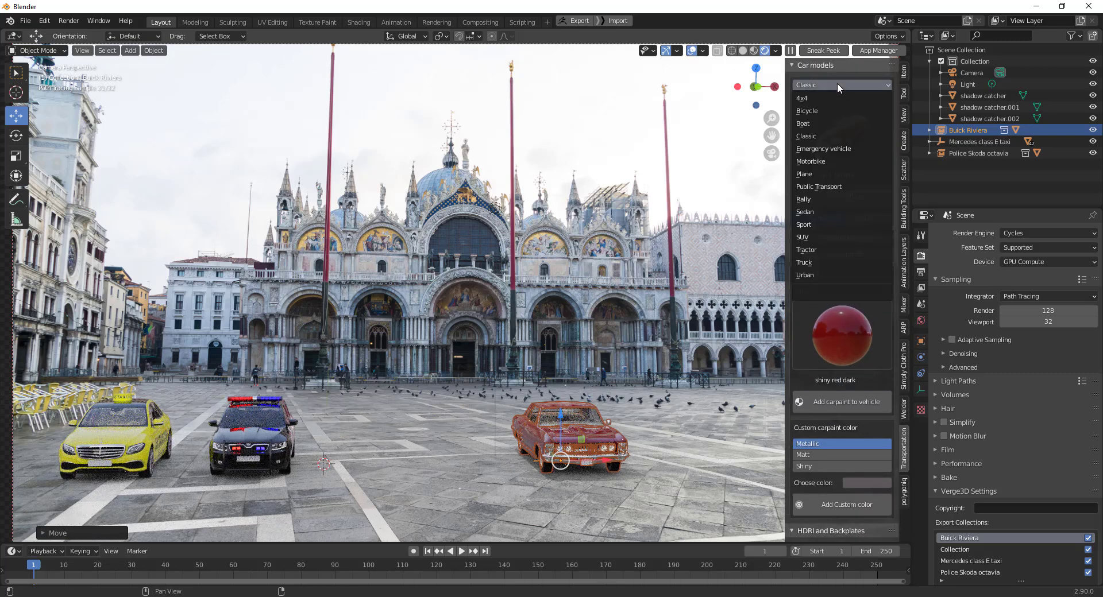
click(828, 223)
click(838, 128)
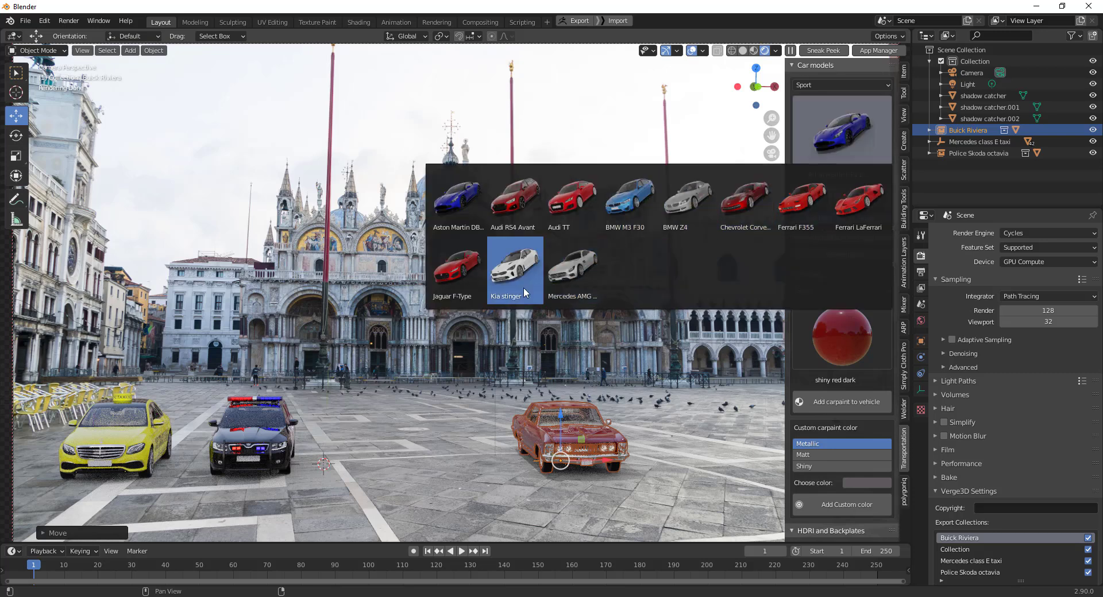
click(469, 268)
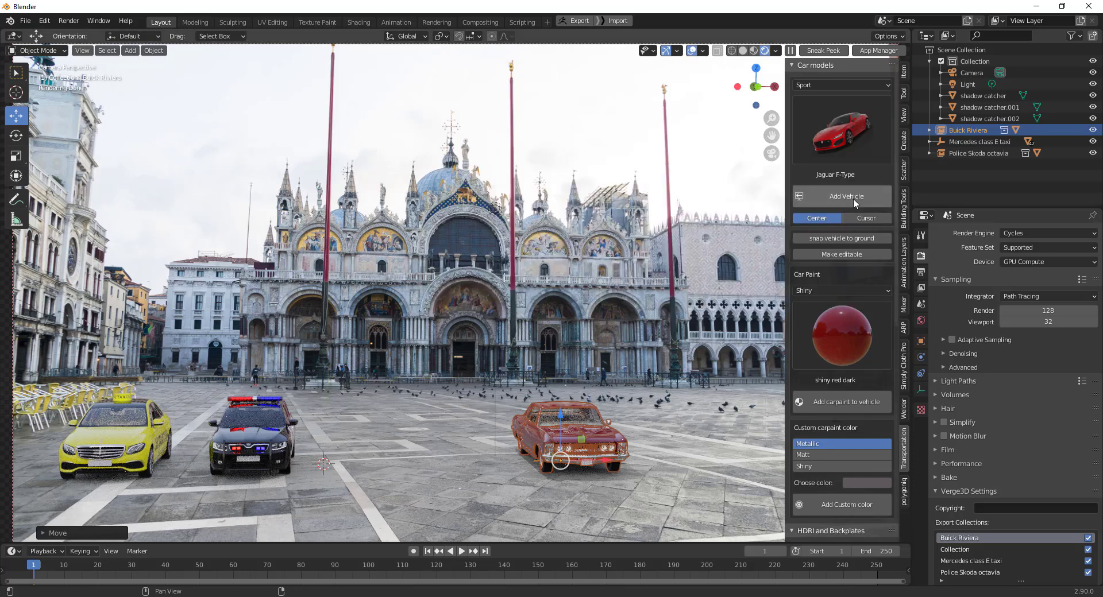
click(853, 198)
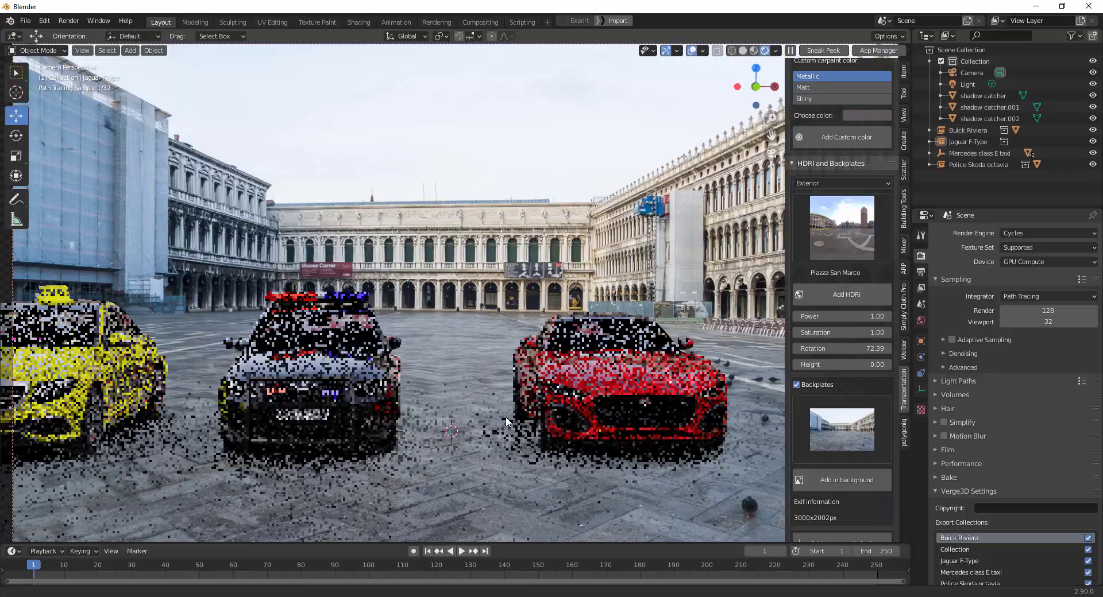
Step: Pan, zoom and orbit the camera to an angled shot of all four cars in a diagonal row
scroll(492, 418, down, 2)
scroll(491, 416, up, 2)
shift+middle_drag(483, 418, 704, 396)
scroll(495, 400, up, 1)
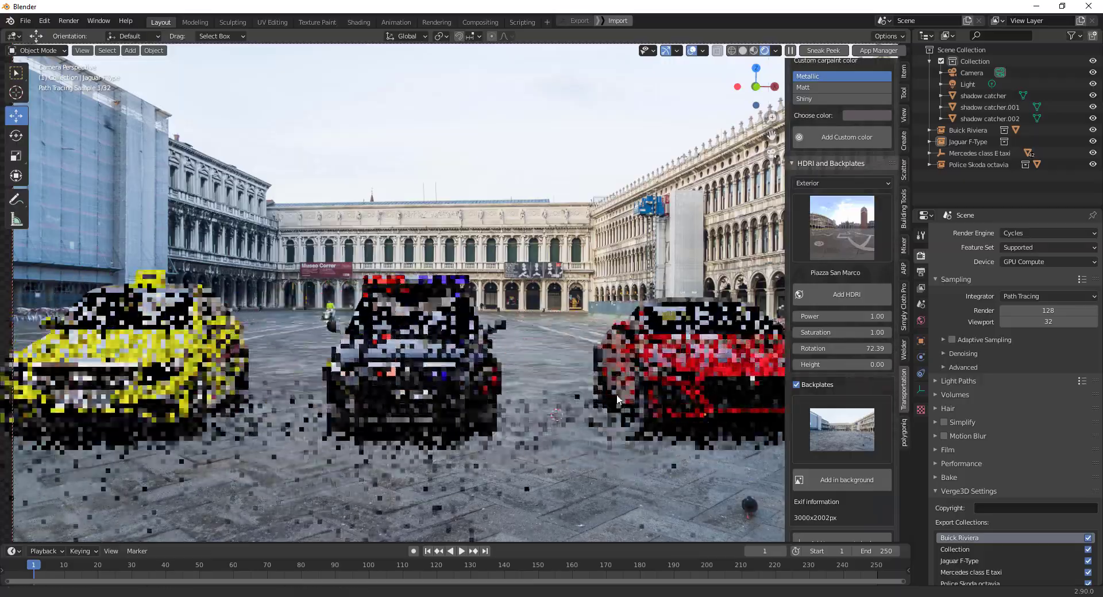
scroll(494, 397, up, 4)
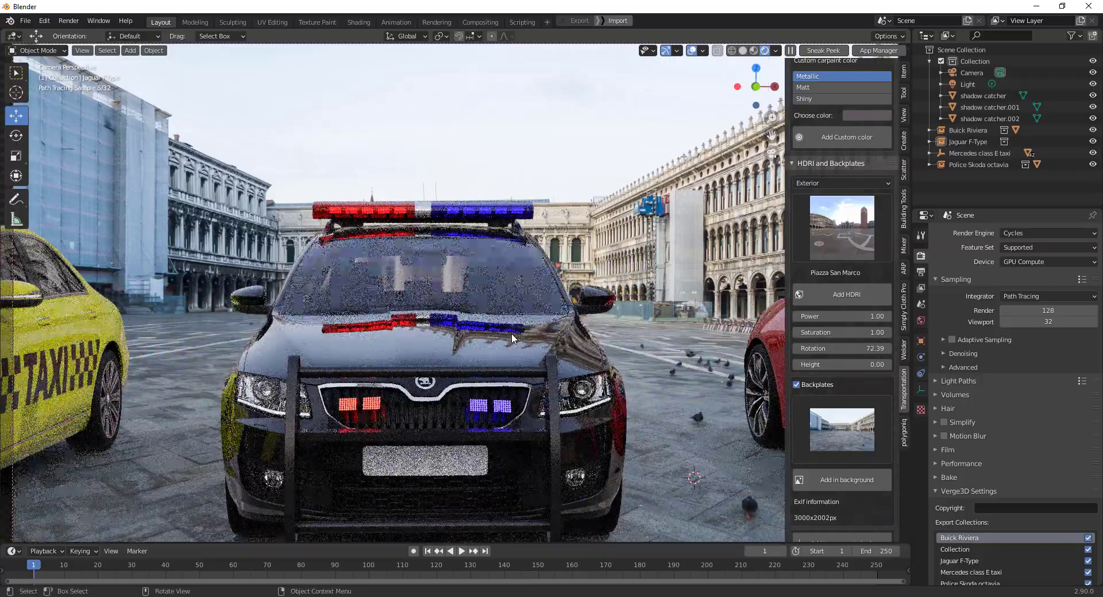
shift+middle_drag(466, 399, 460, 387)
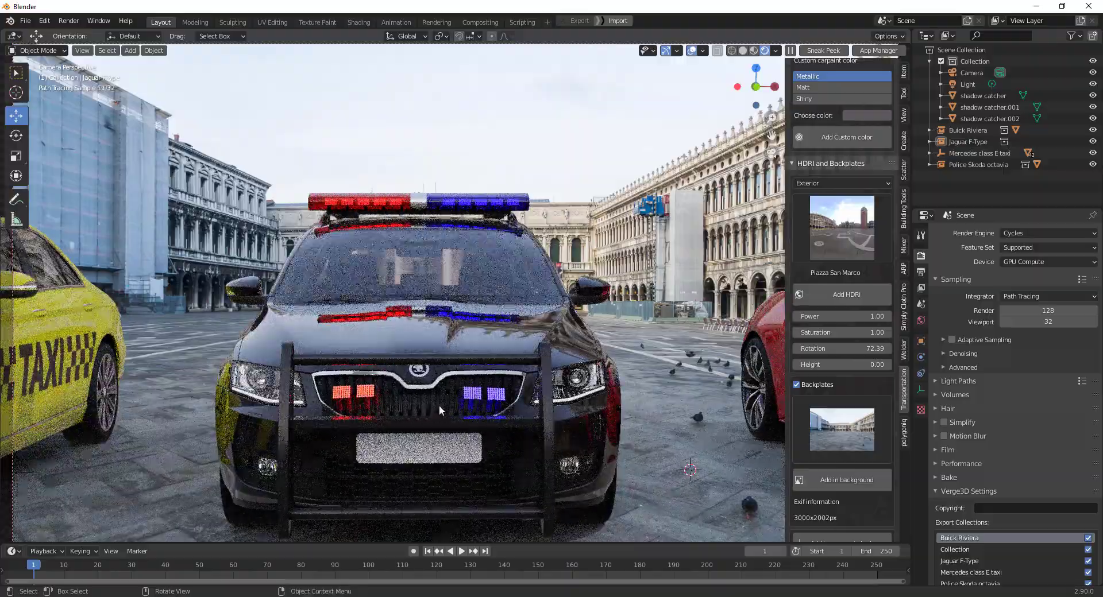
scroll(440, 405, up, 1)
scroll(440, 405, down, 1)
mouse_move(694, 423)
shift+middle_down()
mouse_move(213, 400)
mouse_move(276, 392)
shift+middle_up()
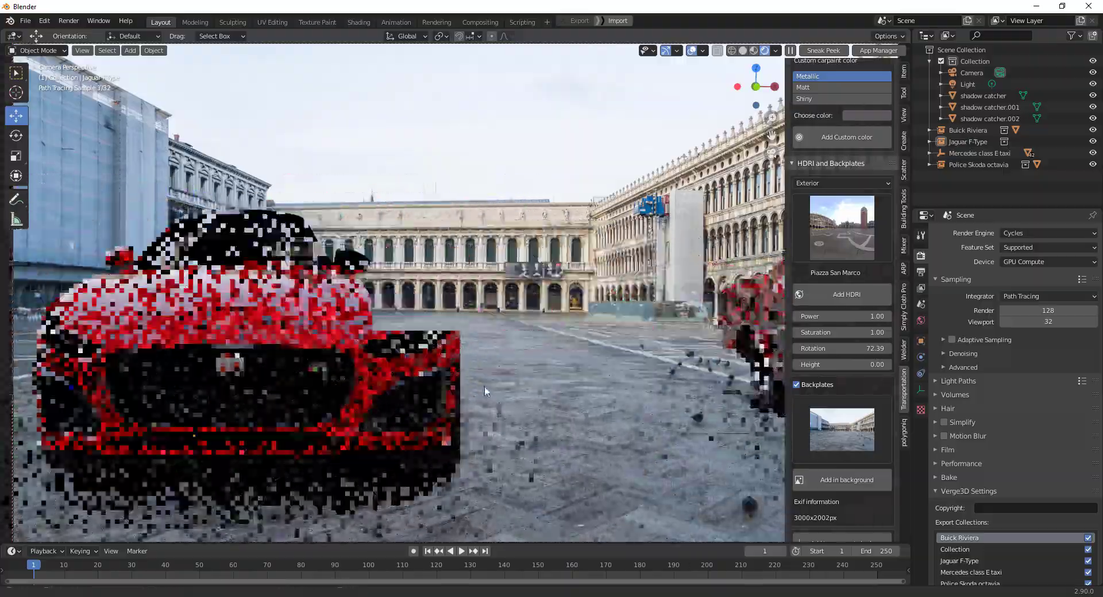
mouse_move(689, 381)
shift+middle_down()
mouse_move(351, 374)
mouse_move(322, 396)
mouse_move(402, 386)
mouse_move(375, 384)
shift+middle_up()
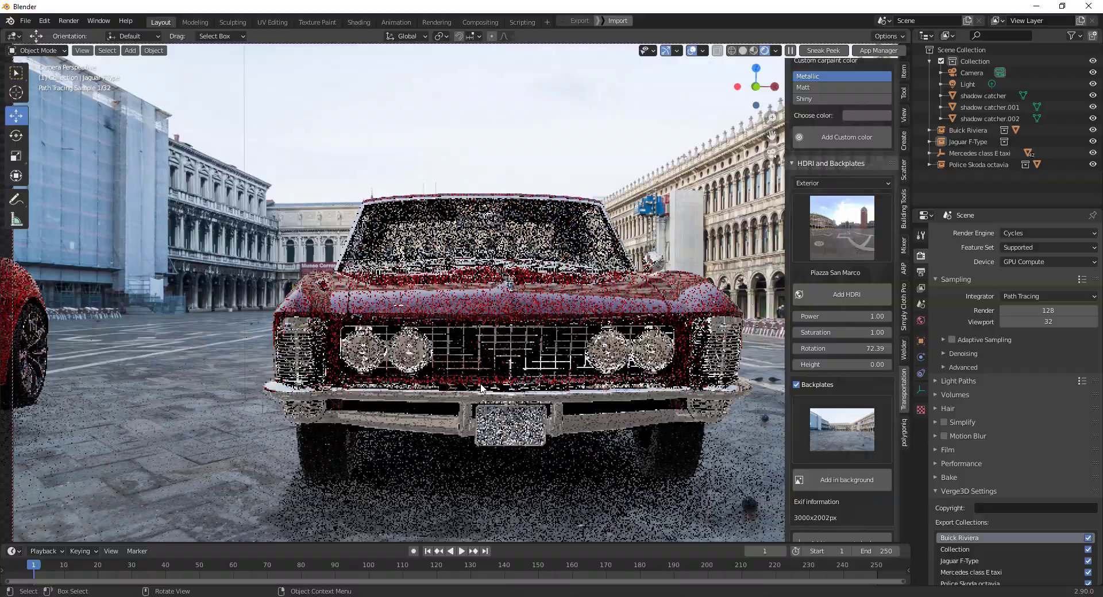
middle_drag(645, 388, 591, 412)
Step: Rotate the HDRI to 83.10, then swap it for the Fish hoek beach environment
drag(811, 349, 851, 349)
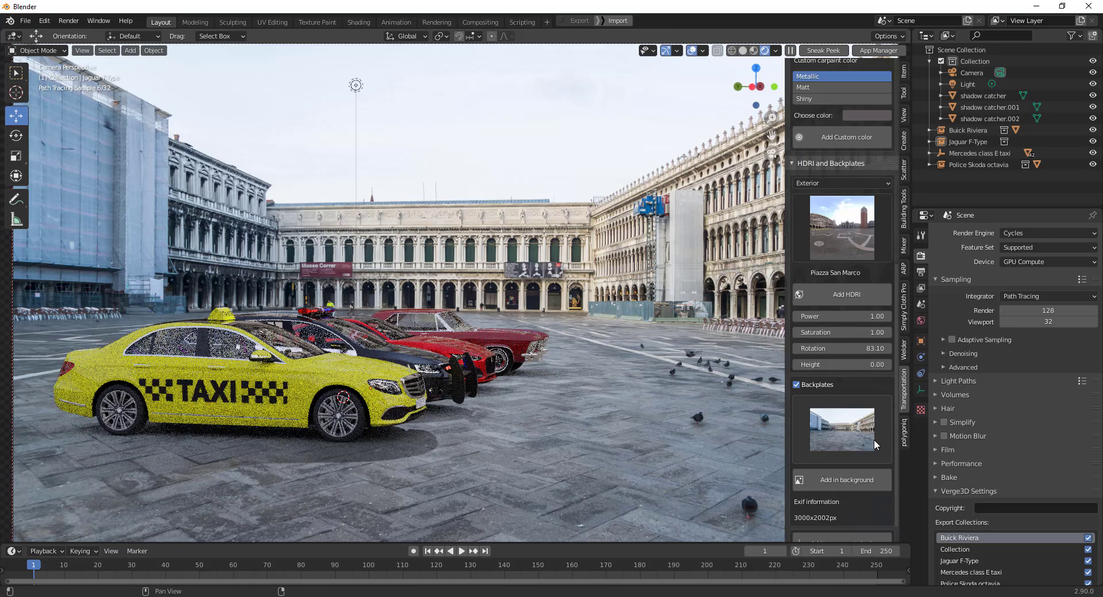
click(840, 247)
click(629, 434)
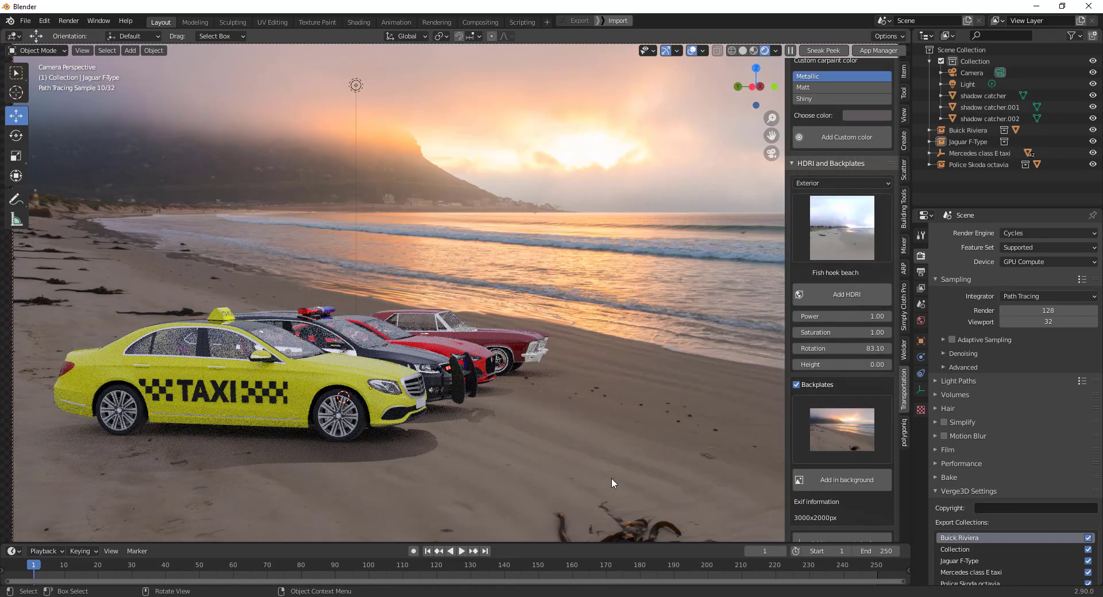
Step: Shift the camera so the cars move right, and pick a beach backplate image
middle_drag(611, 478, 601, 474)
scroll(601, 475, down, 3)
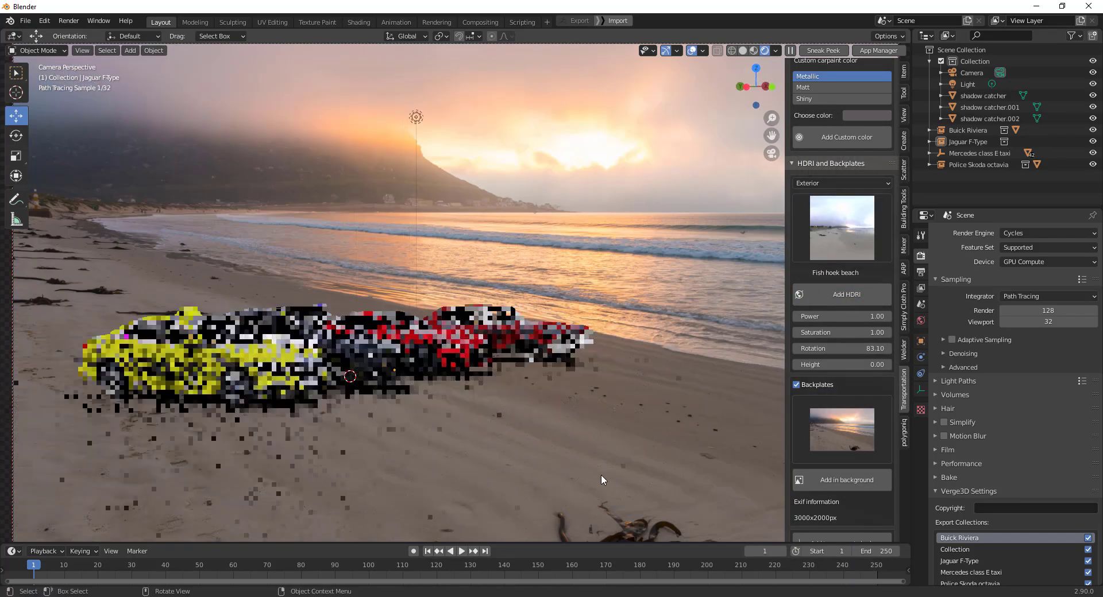
scroll(471, 468, up, 3)
shift+middle_drag(471, 467, 540, 458)
click(845, 434)
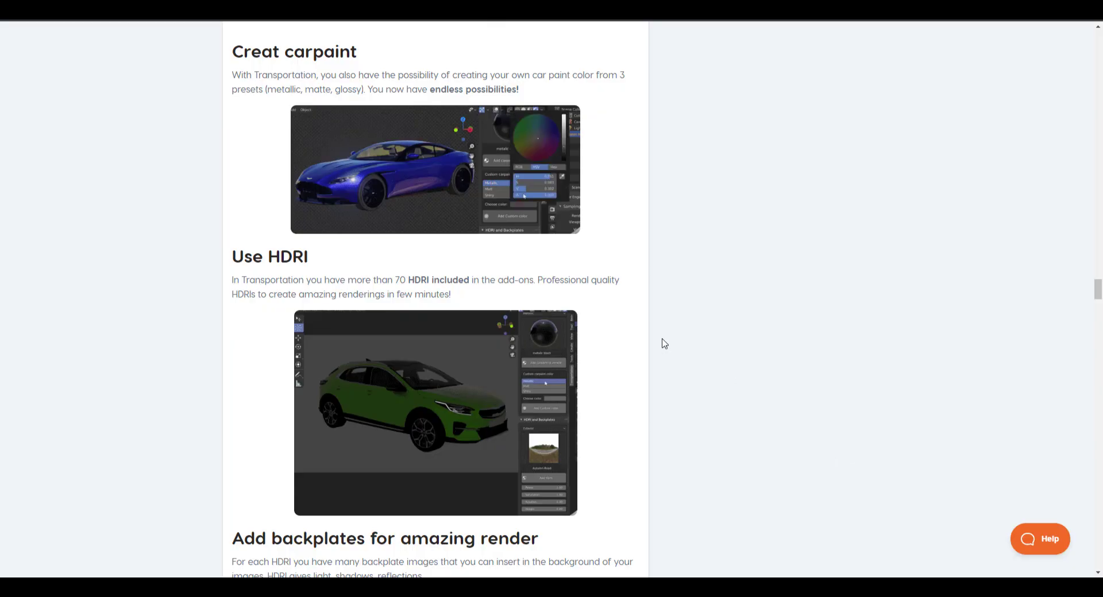
Step: Scroll the Transportation add-on page back up to its title and Pro/Lite prices
scroll(659, 341, up, 10)
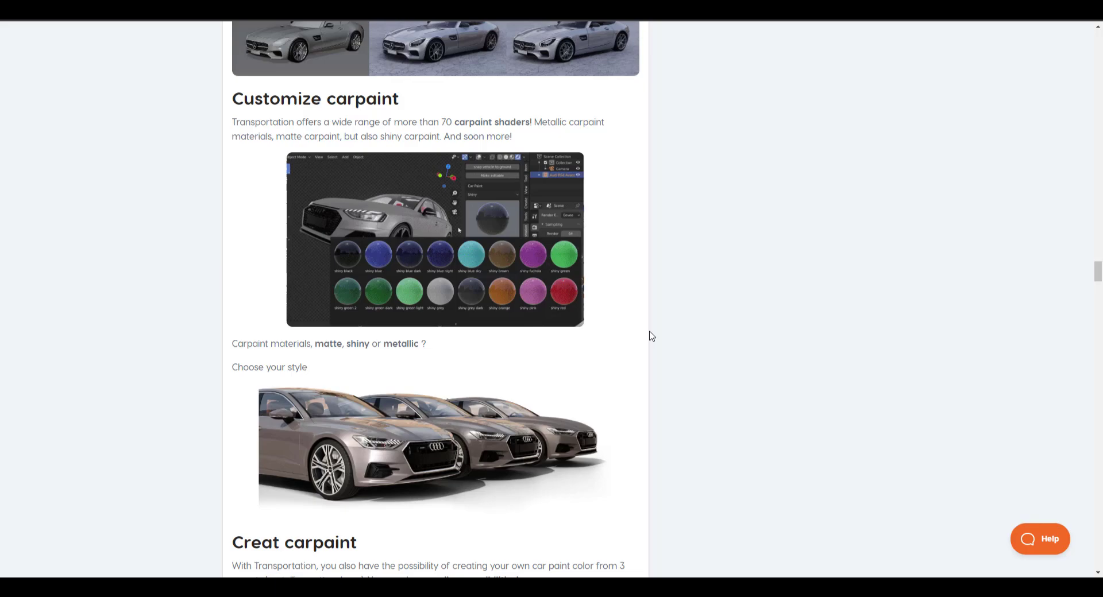
scroll(651, 336, up, 20)
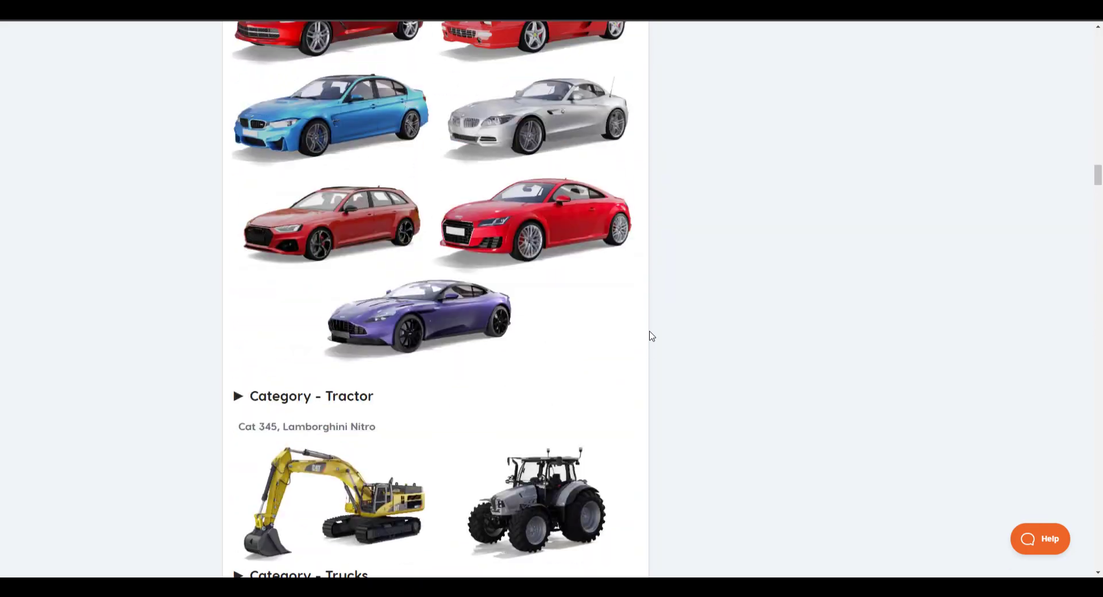
scroll(653, 324, up, 20)
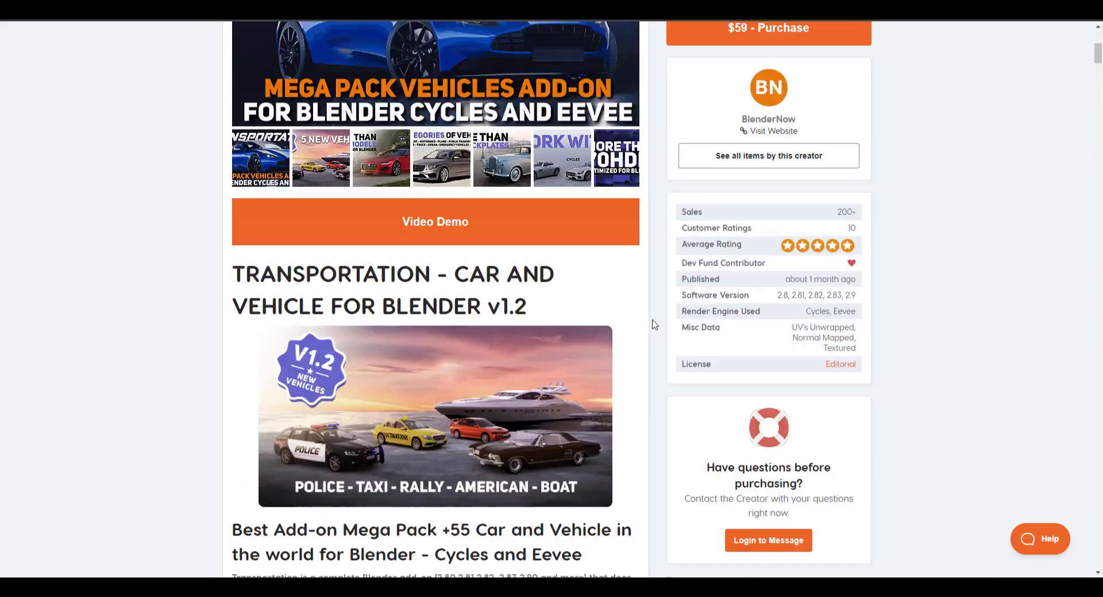
scroll(654, 329, down, 8)
scroll(653, 329, up, 8)
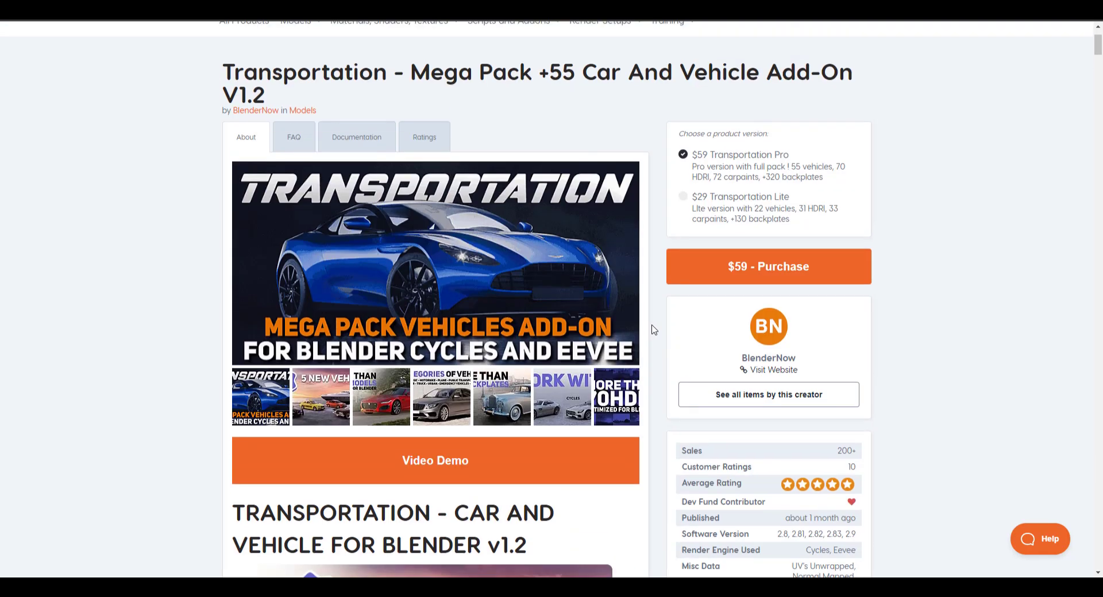
scroll(654, 330, down, 1)
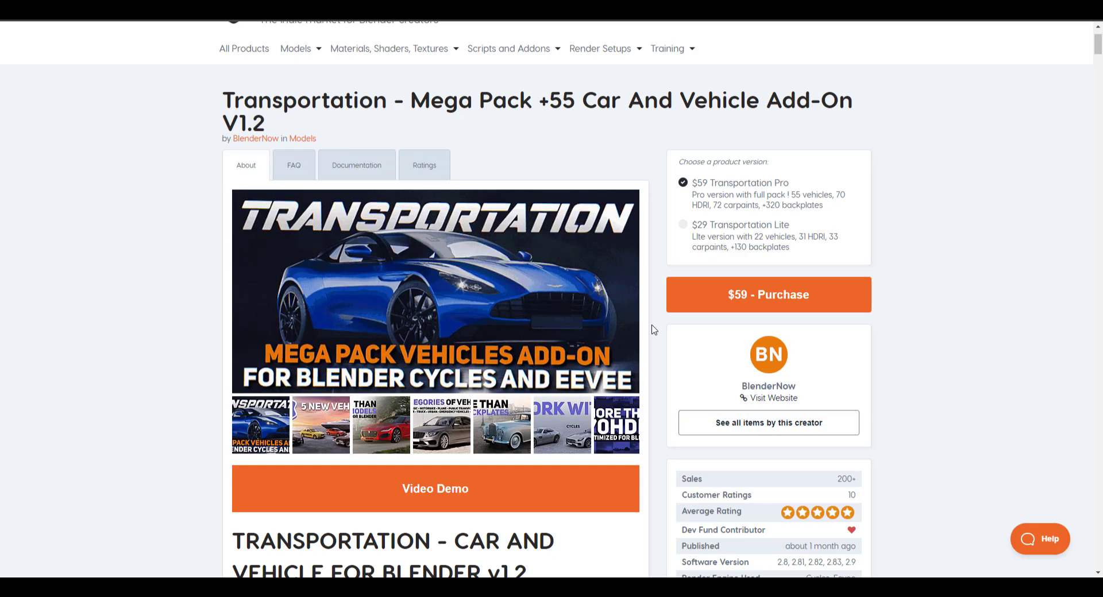
scroll(653, 329, down, 5)
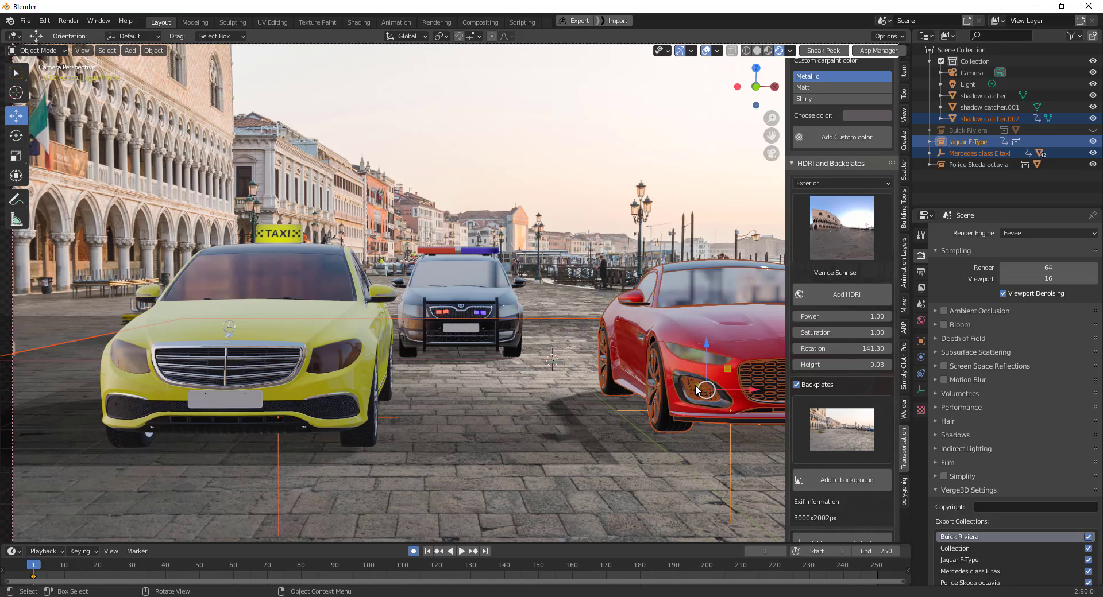
Step: Keyframe the taxi and Jaguar driving forward between frames 3 and 10
click(756, 69)
drag(548, 414, 518, 412)
click(64, 572)
drag(64, 576, 44, 577)
click(41, 570)
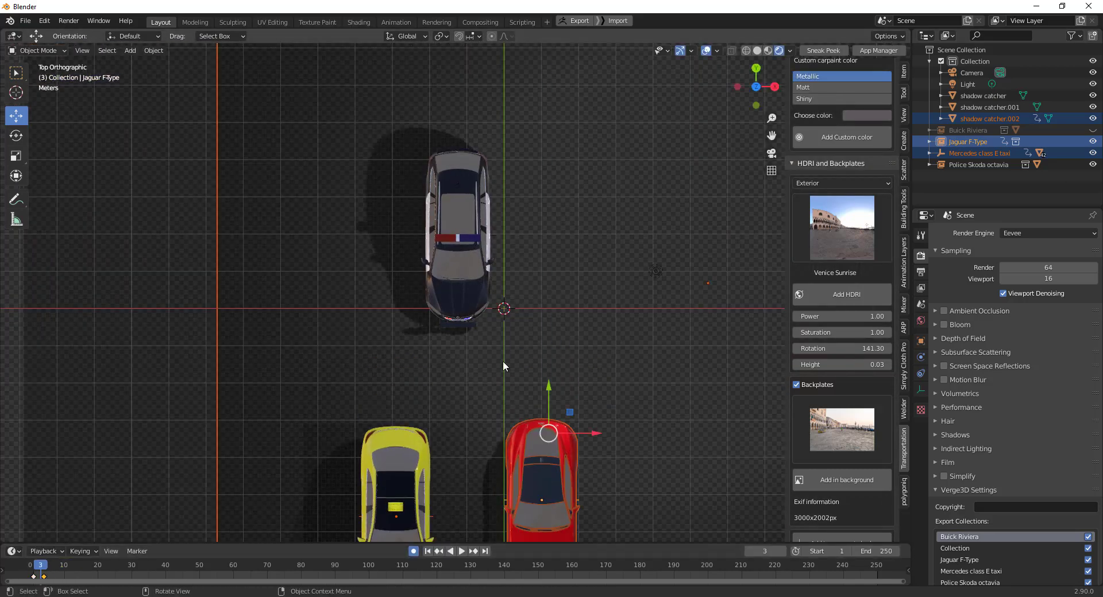
Step: In top view, move the police car forward along the street, then return to the camera view
click(771, 156)
click(458, 368)
click(756, 68)
drag(457, 134, 464, 327)
key(ctrl+z)
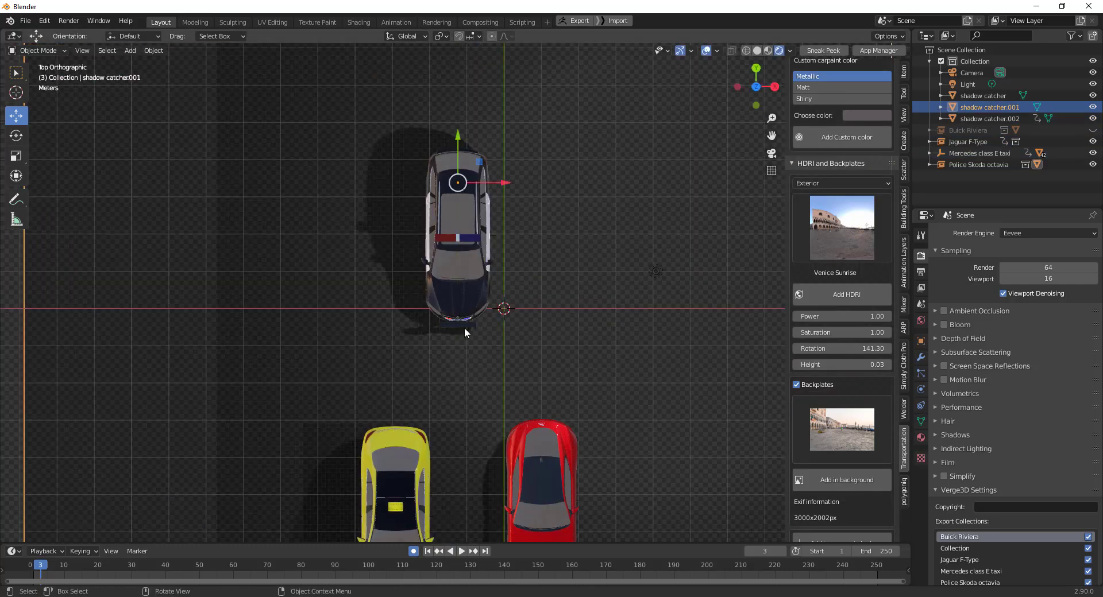
click(464, 316)
drag(458, 186, 479, 475)
click(478, 475)
key(KP_0)
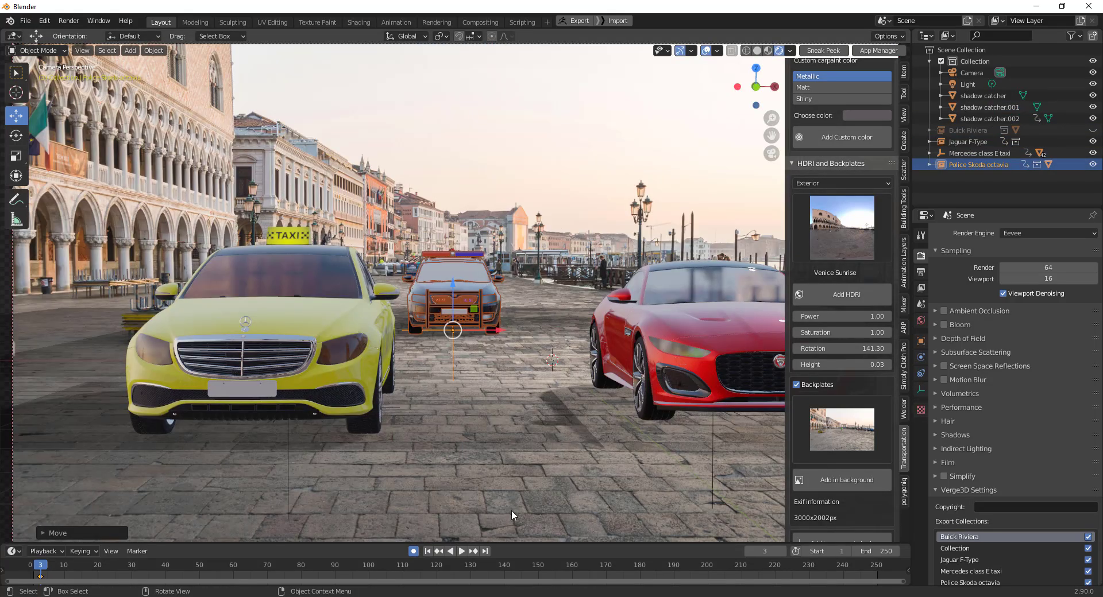
Step: Lower the HDRI power to 0.82, switch the render engine to Cycles, and enable Motion Blur
drag(842, 317, 832, 317)
click(1028, 233)
click(1015, 267)
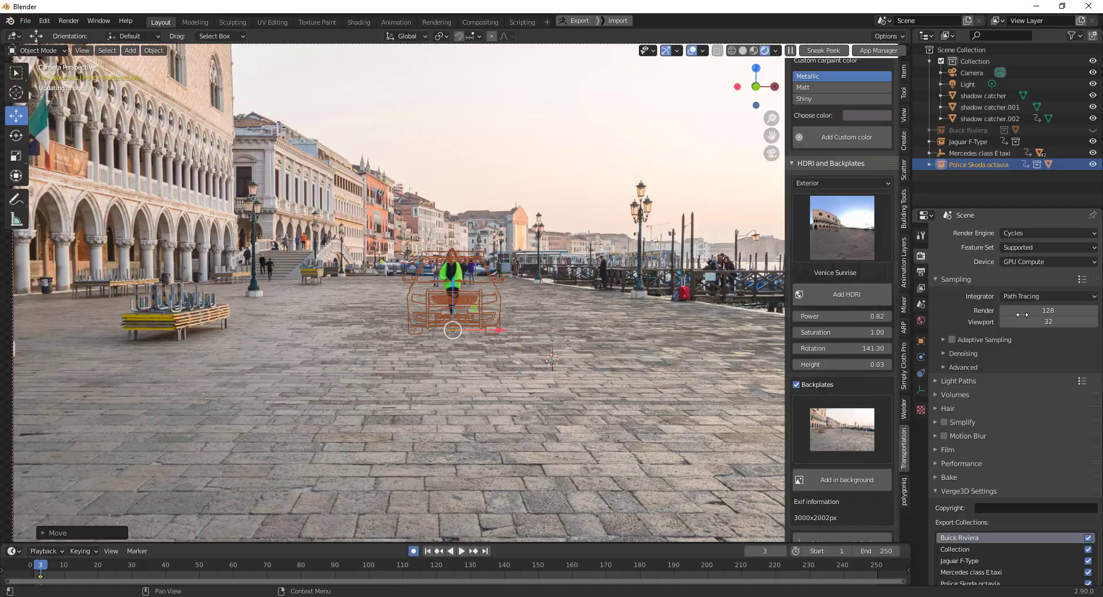
click(945, 436)
Step: Shift the keyframes back to frame 1, hide the side panel, and return to the first frame
middle_drag(29, 577, 35, 578)
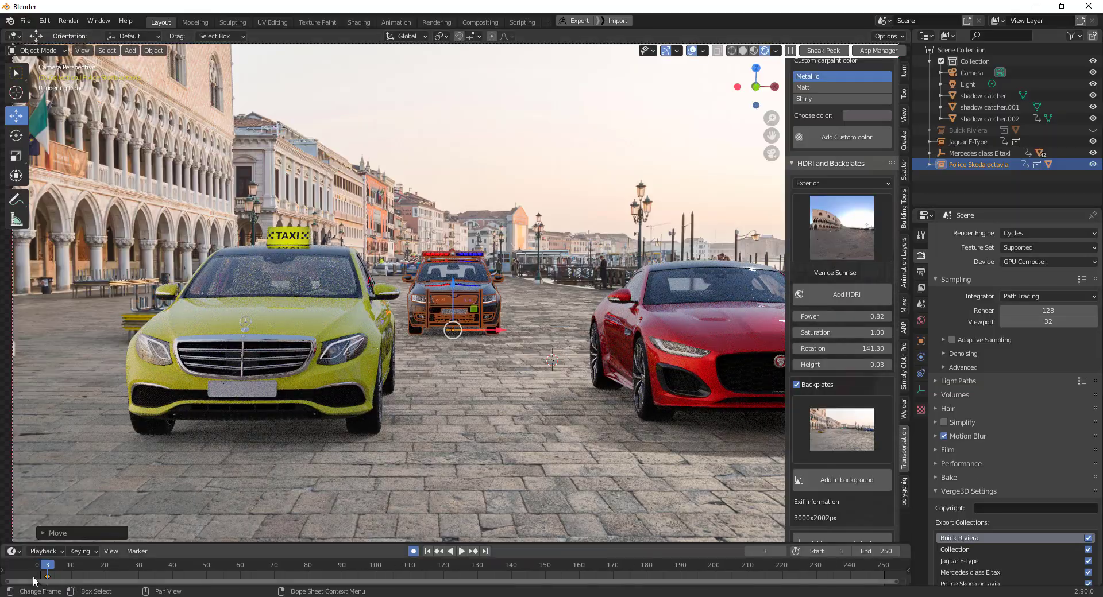
drag(47, 577, 41, 577)
key(n)
key(shift+Left)
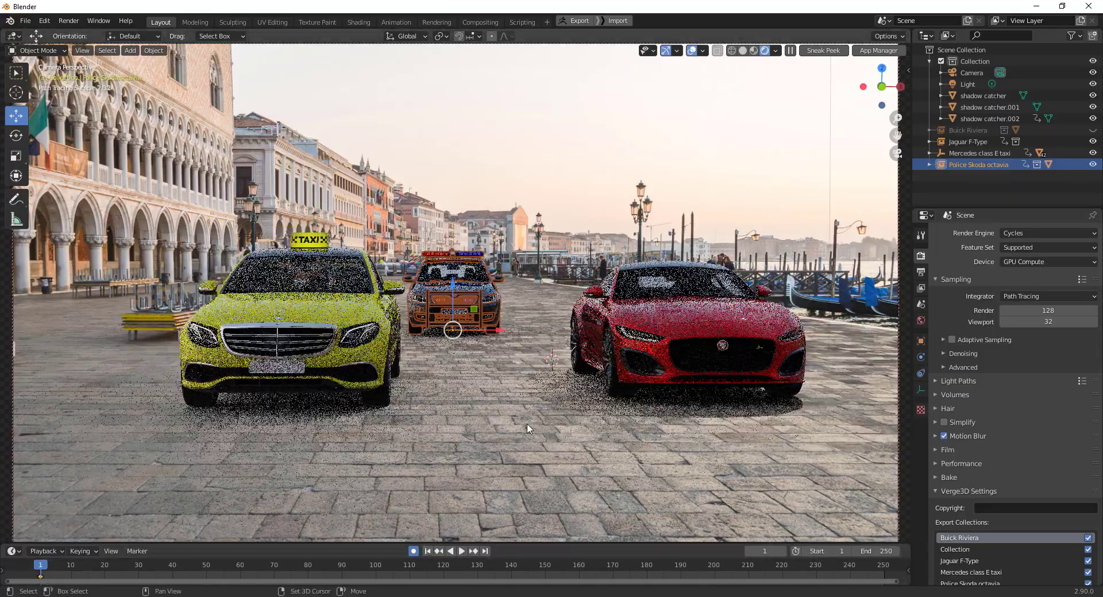